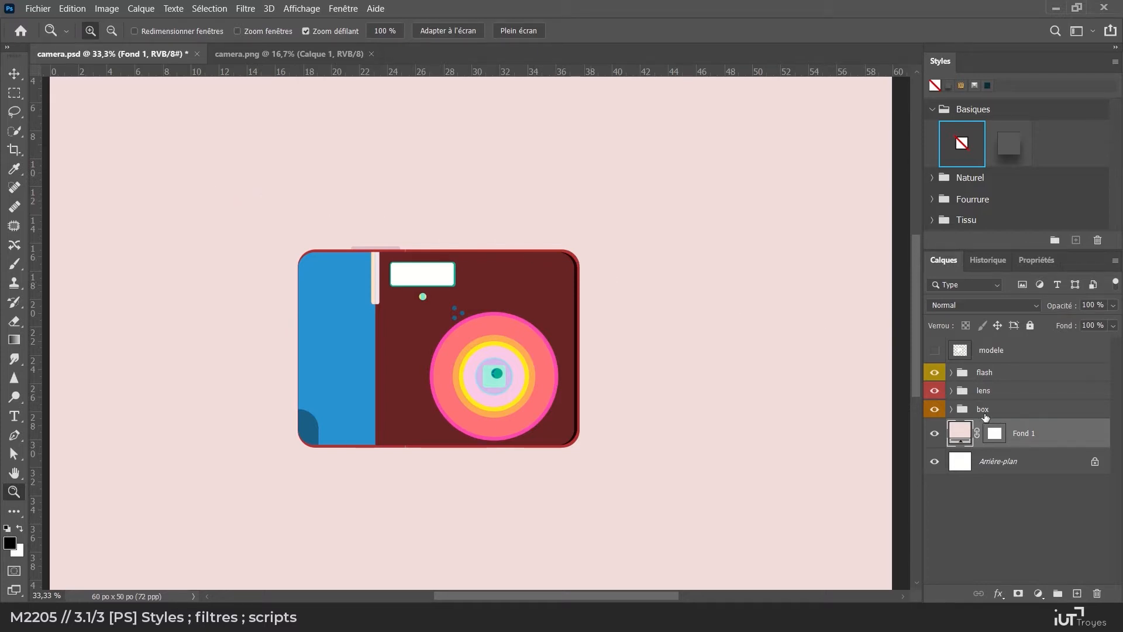
Open the blending options for the lens's large coral disc and look at the camera.png reference image
{"action": "left_click", "coordinate": [14, 74]}
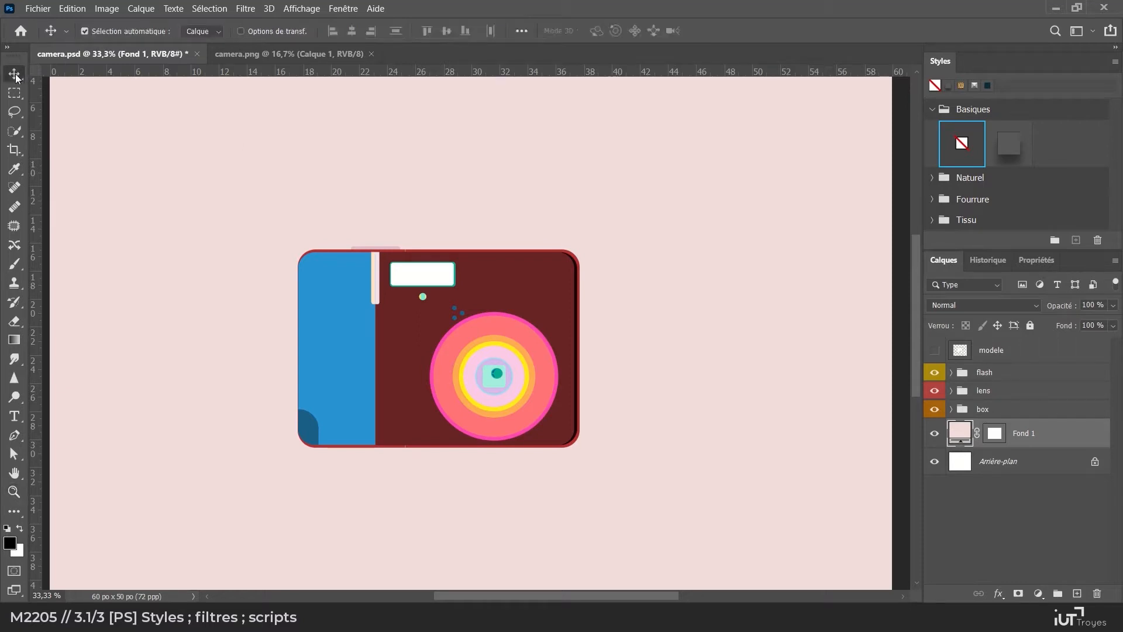
{"action": "left_click", "coordinate": [517, 383]}
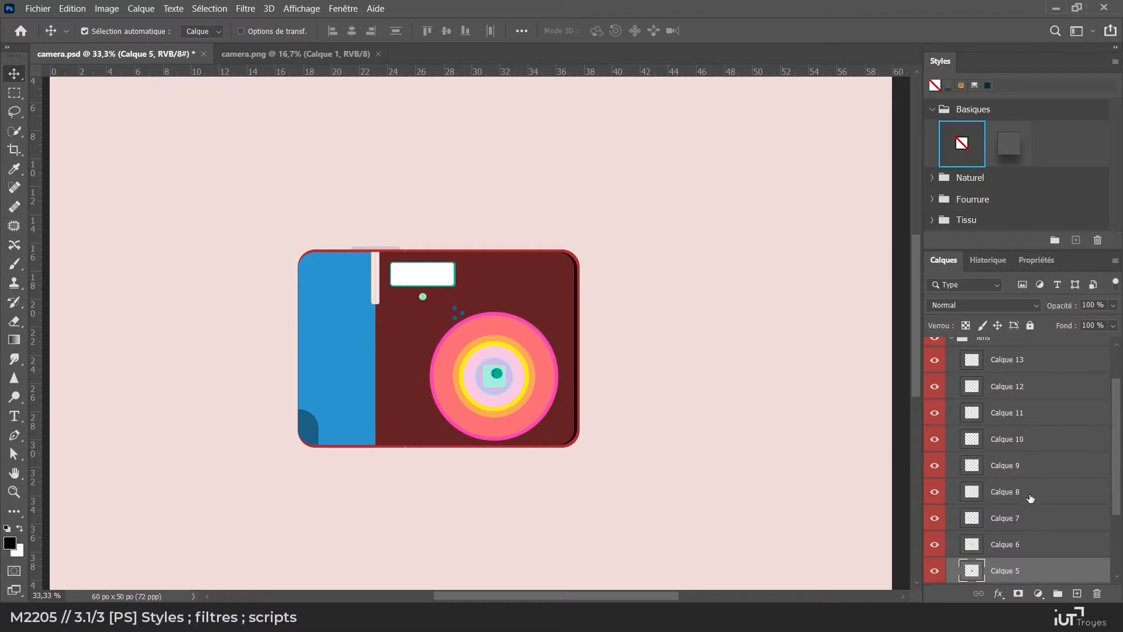
{"action": "left_click", "coordinate": [999, 593]}
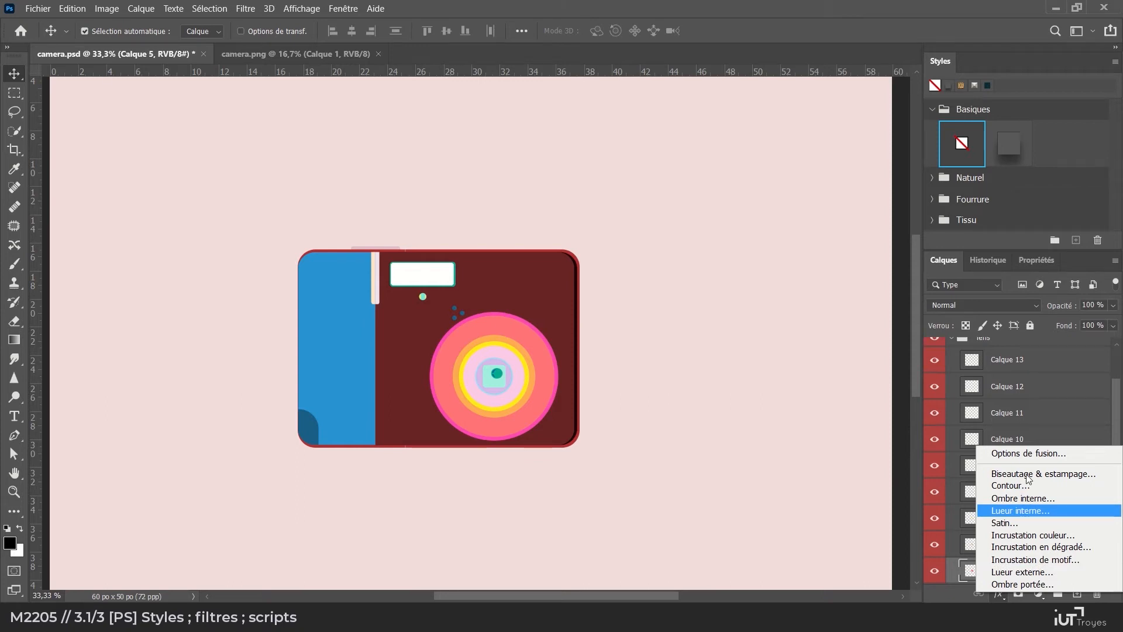
{"action": "left_click", "coordinate": [1023, 451]}
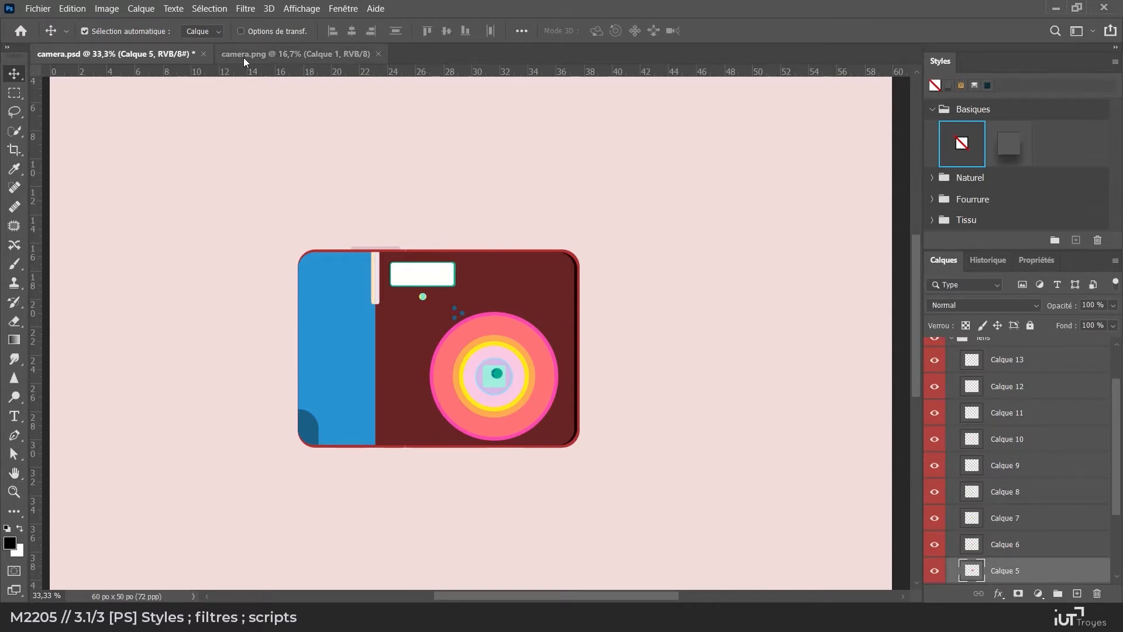
{"action": "left_click", "coordinate": [279, 54]}
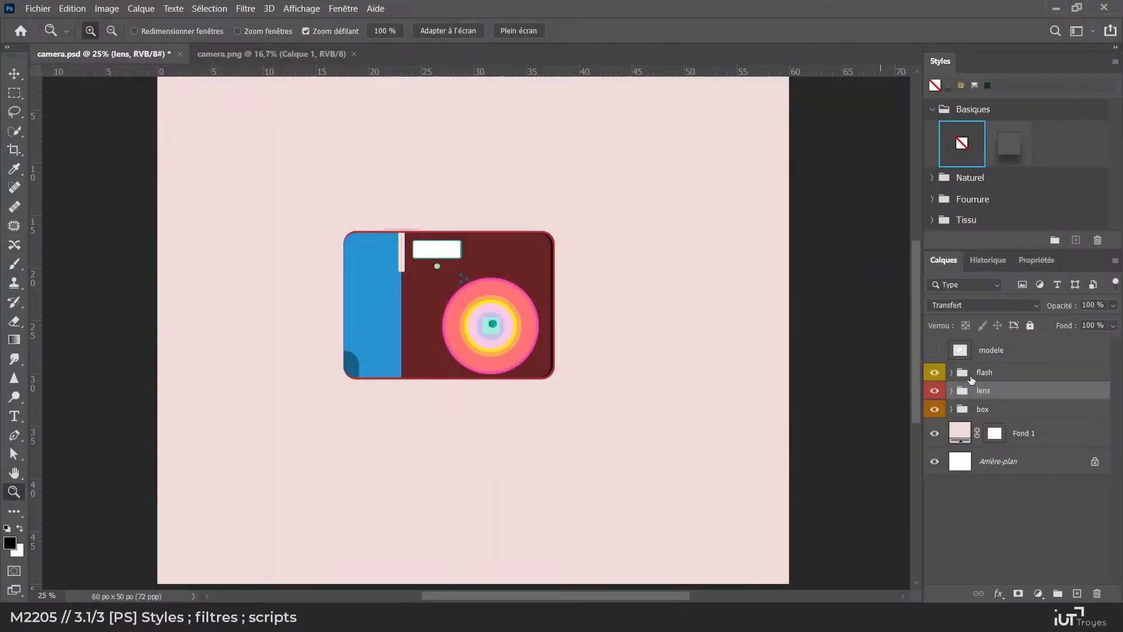
Show the modele annotation layer in camera.psd and collapse the box group
{"action": "left_click", "coordinate": [934, 350]}
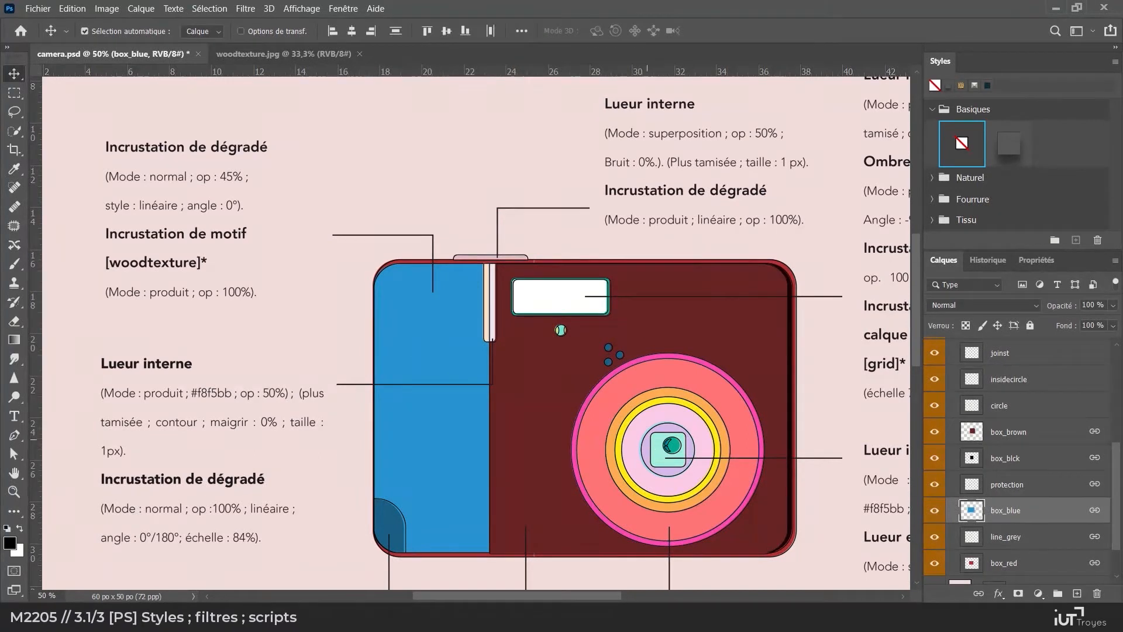
{"action": "scroll", "coordinate": [1020, 517], "scroll_direction": "up", "scroll_amount": 3}
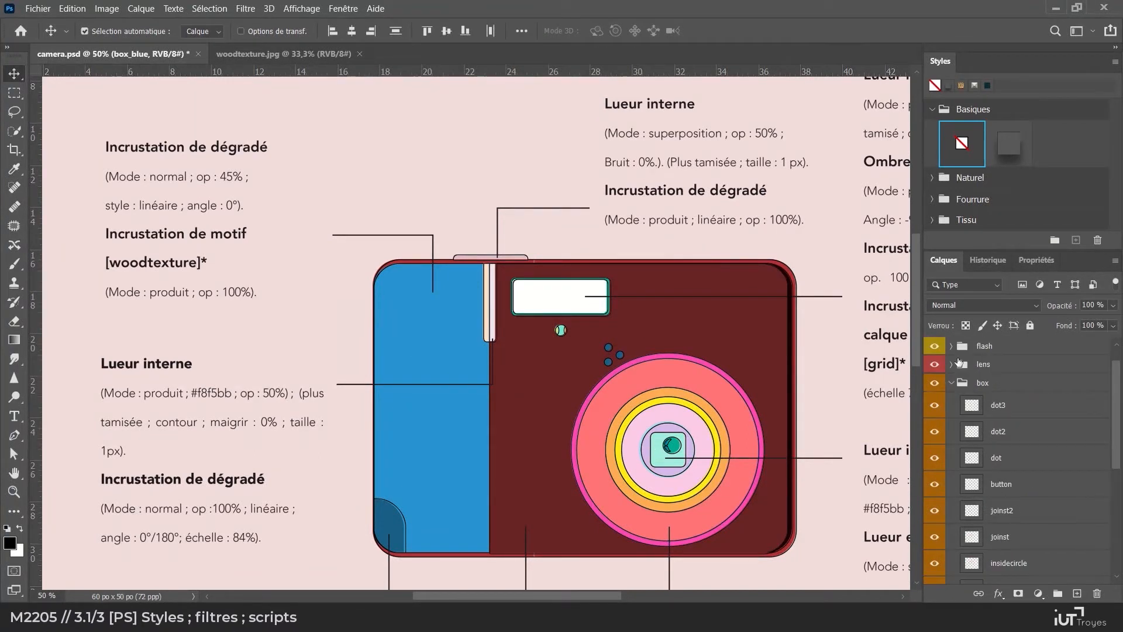
{"action": "left_click", "coordinate": [951, 382]}
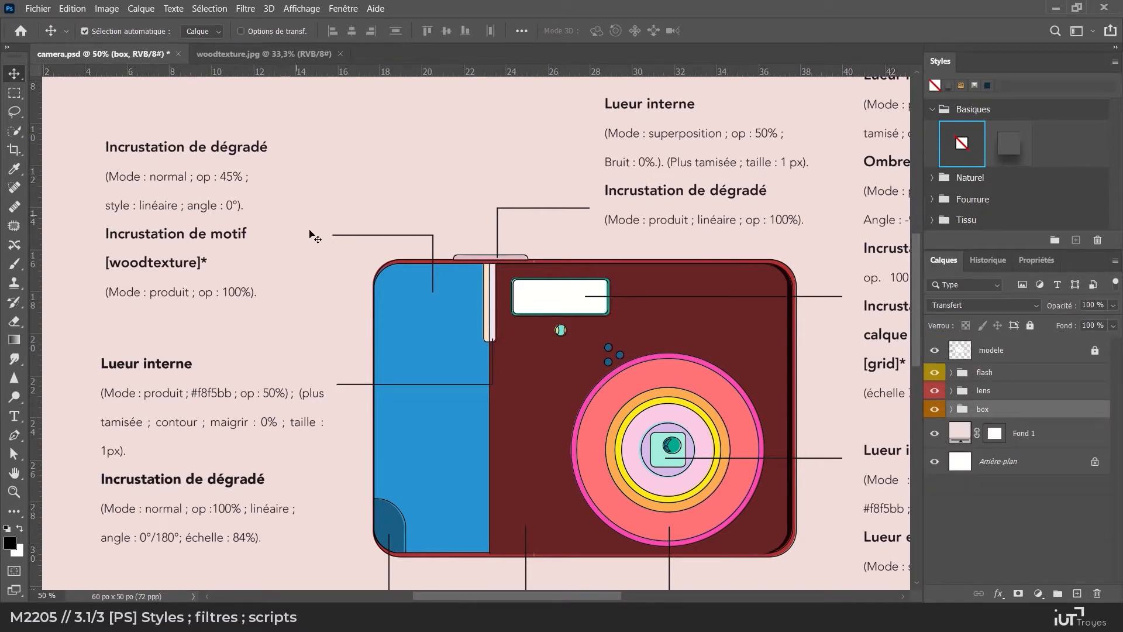
Define the woodtexture.jpg image as a pattern named woodtexture.jpg
{"action": "left_click", "coordinate": [242, 54]}
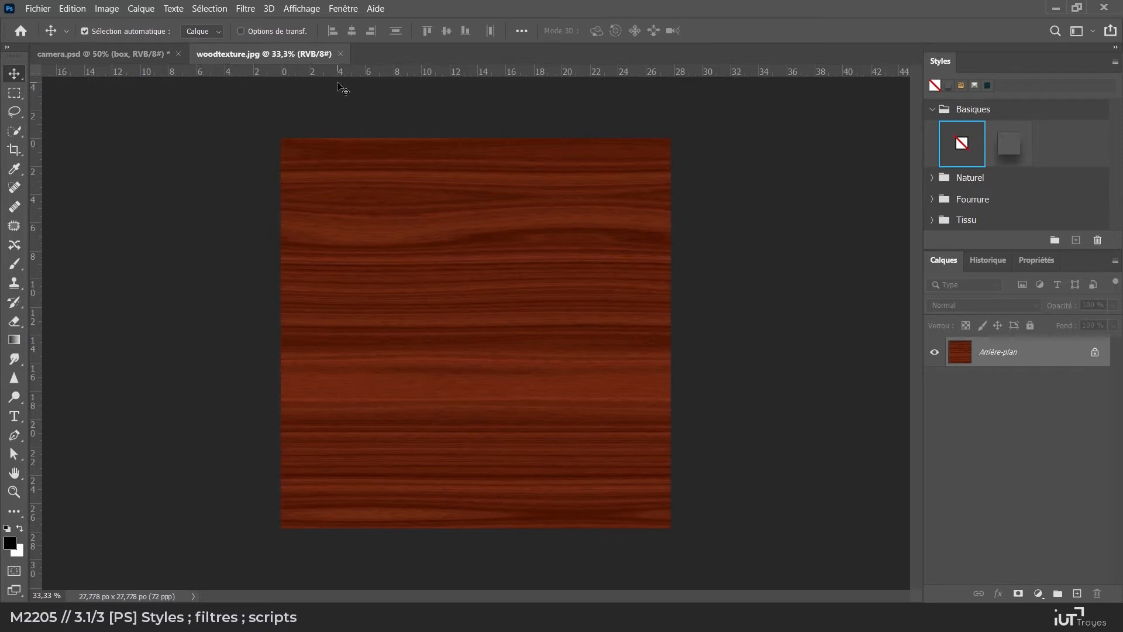
{"action": "left_click", "coordinate": [73, 8]}
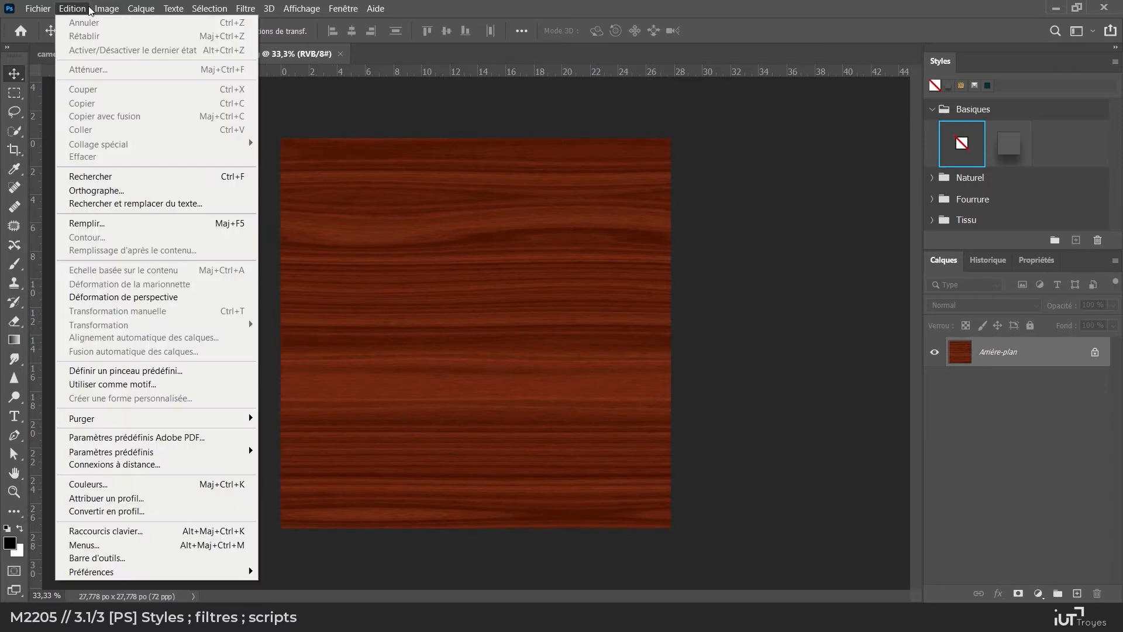
{"action": "left_click", "coordinate": [113, 385]}
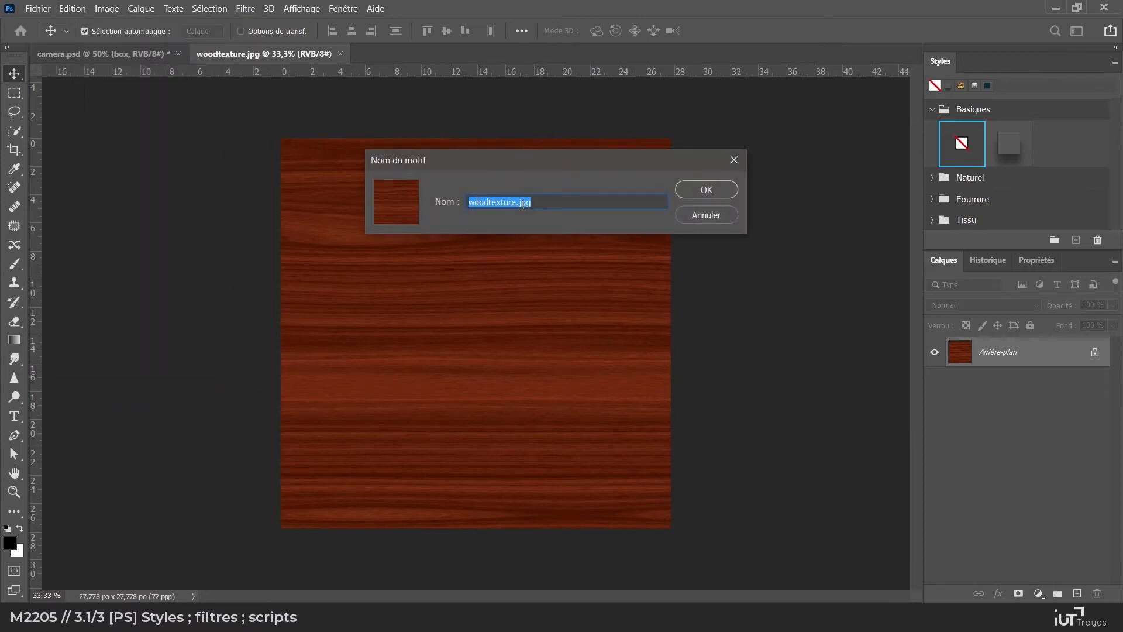
{"action": "left_click", "coordinate": [721, 194]}
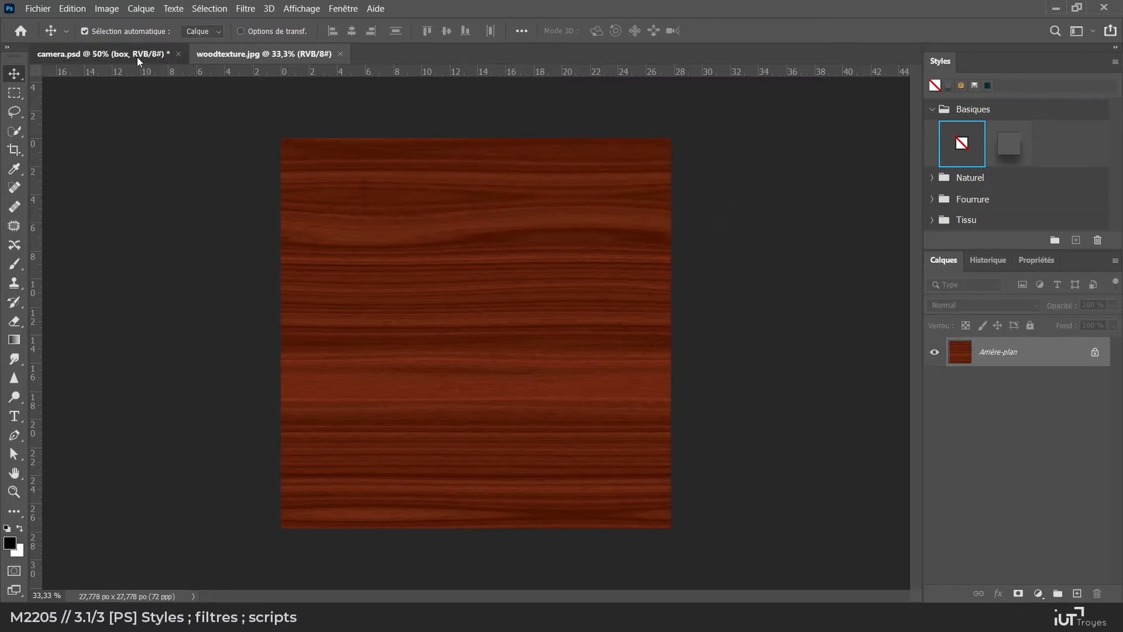
Add a pattern overlay to the box_blue layer in camera.psd using the newly defined wood texture pattern
{"action": "left_click", "coordinate": [137, 58]}
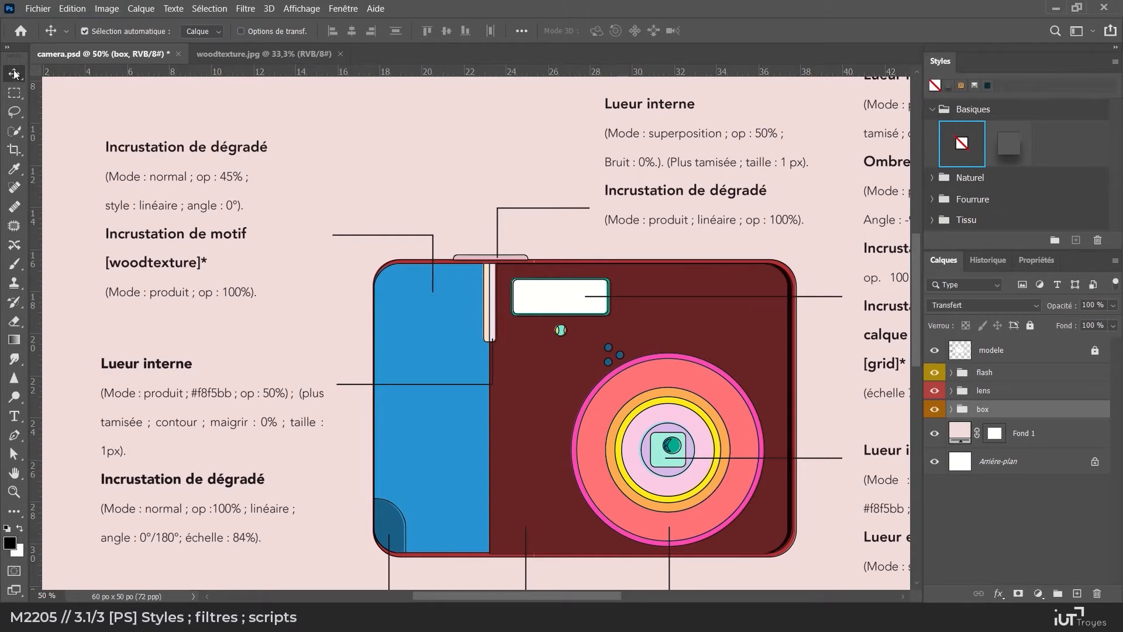
{"action": "left_click", "coordinate": [444, 353]}
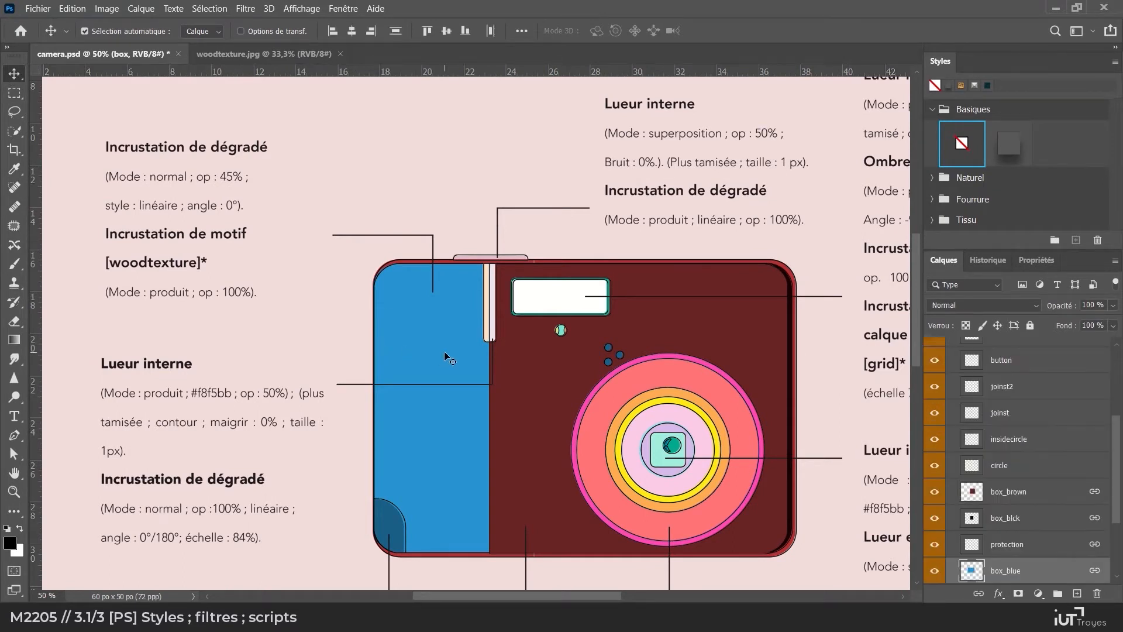
{"action": "left_click", "coordinate": [999, 595]}
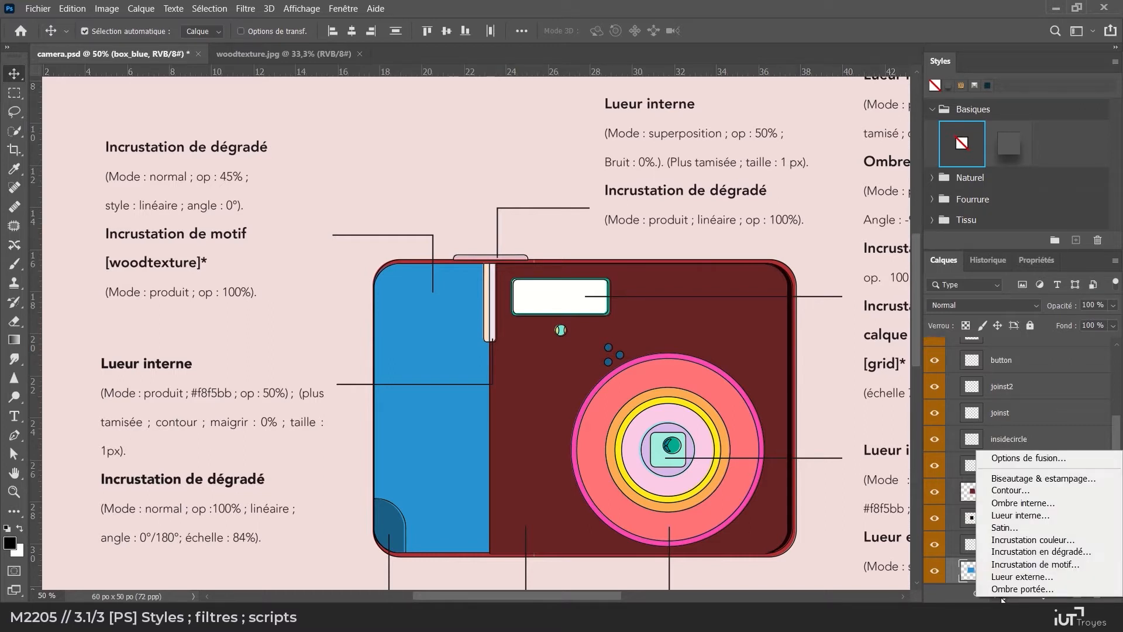
{"action": "left_click", "coordinate": [1024, 565]}
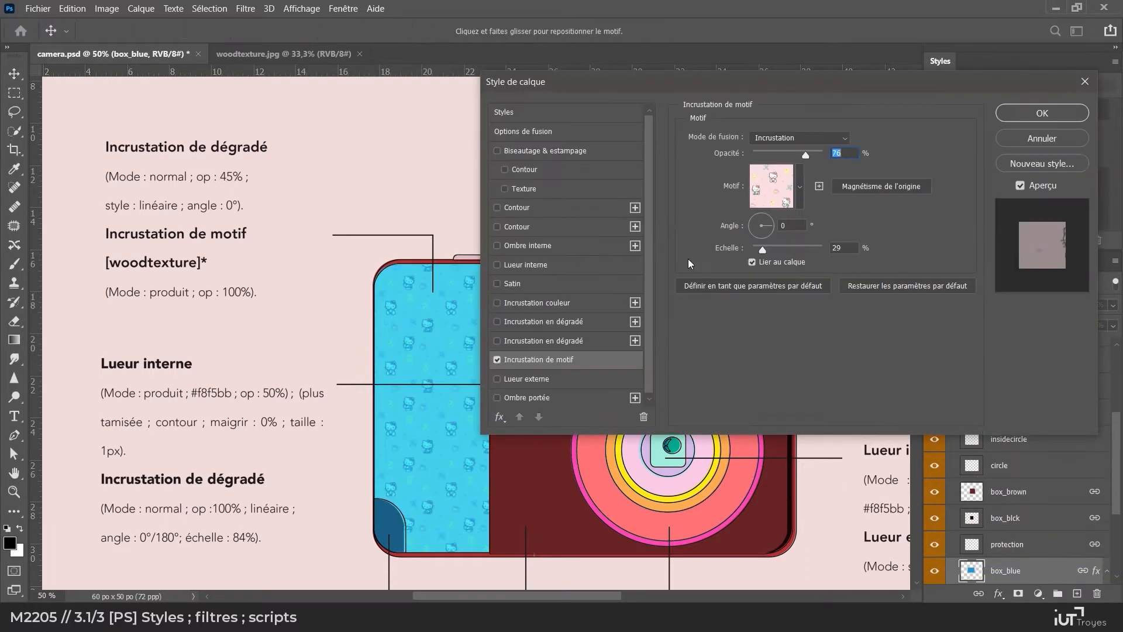
{"action": "left_click", "coordinate": [800, 187]}
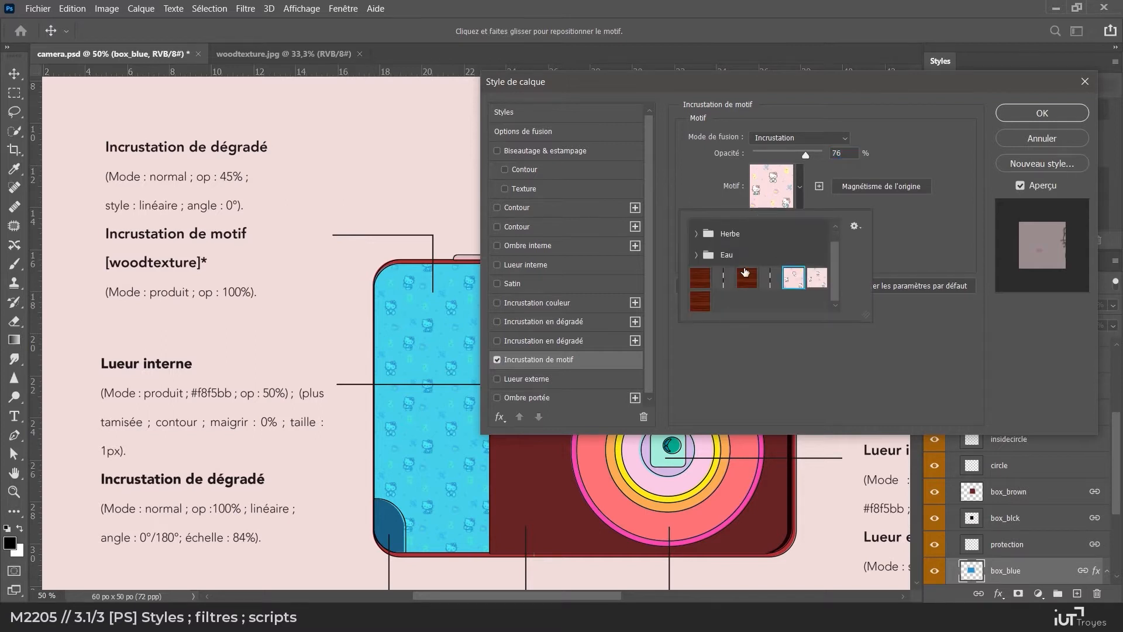
{"action": "left_click", "coordinate": [704, 305]}
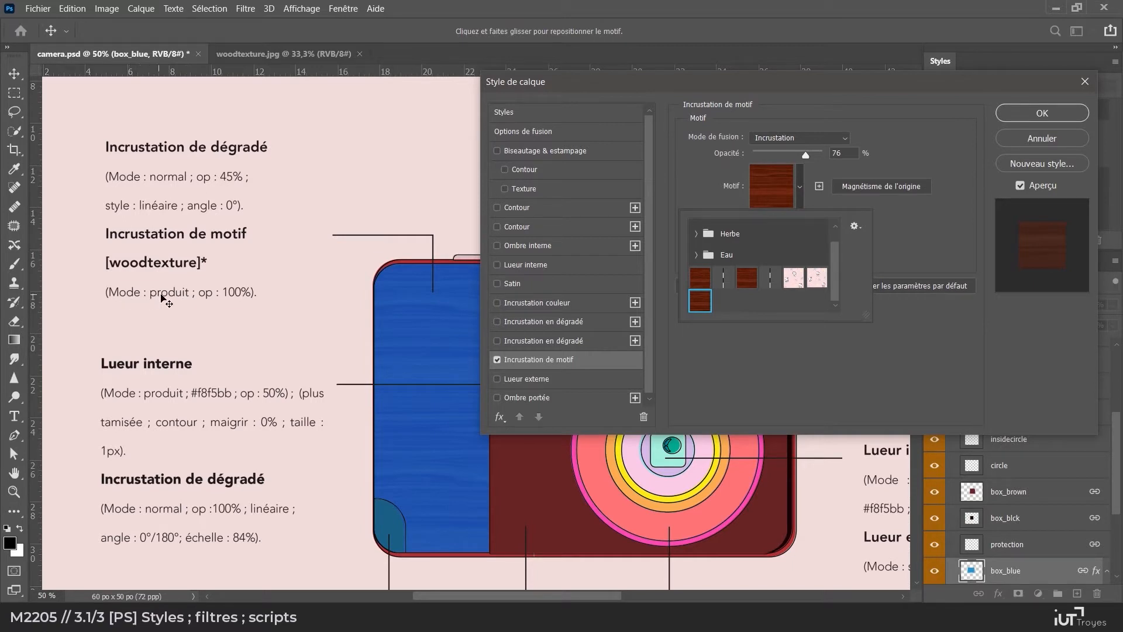
Set the box_blue pattern overlay to Produit blend mode at 100 % opacity and apply it
{"action": "left_click", "coordinate": [788, 139]}
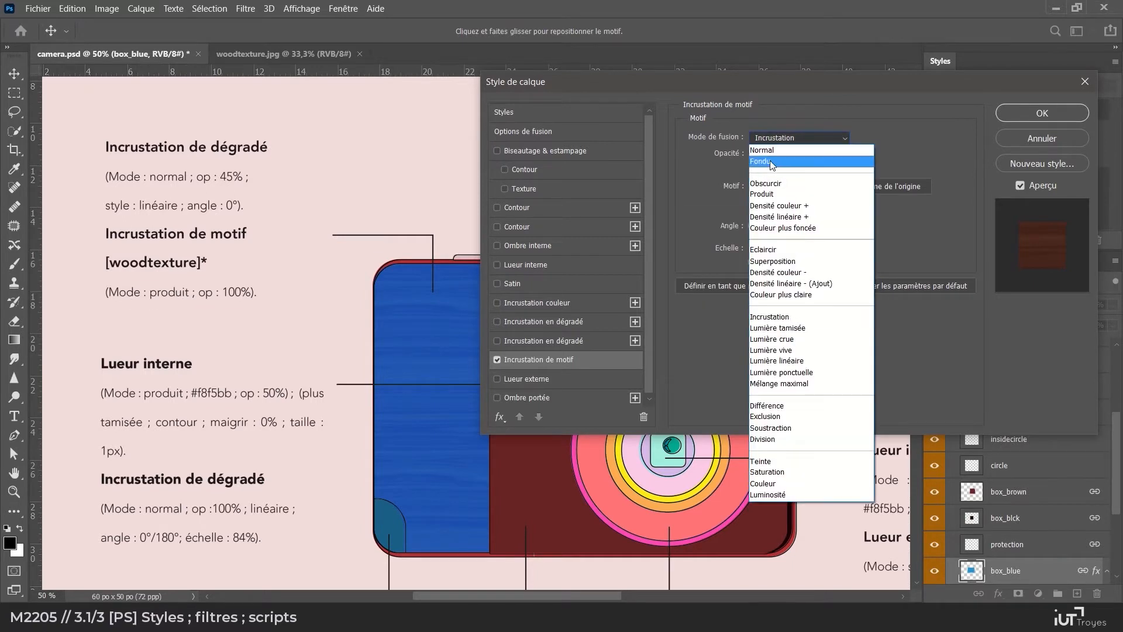
{"action": "left_click", "coordinate": [763, 196]}
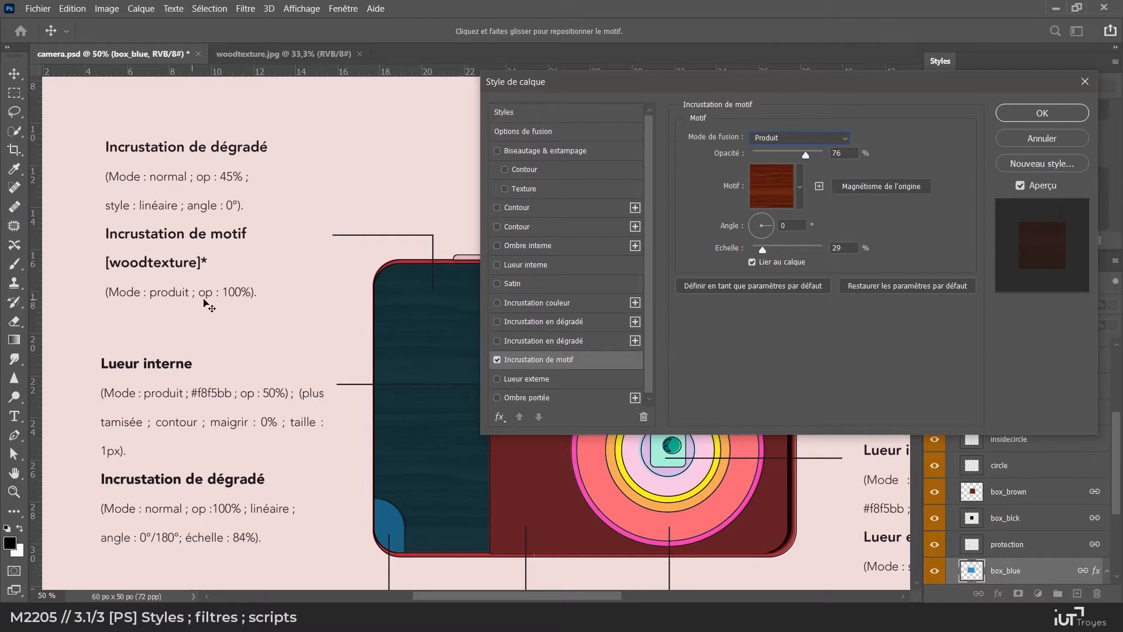
{"action": "left_click_drag", "start_coordinate": [807, 156], "coordinate": [859, 155]}
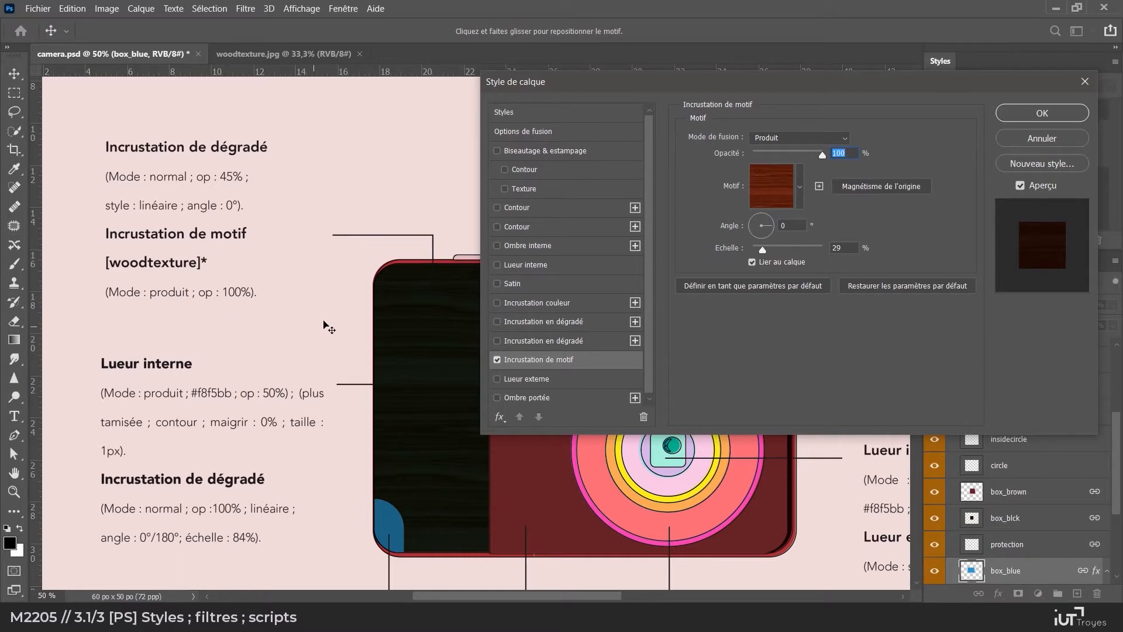
{"action": "left_click", "coordinate": [1041, 116]}
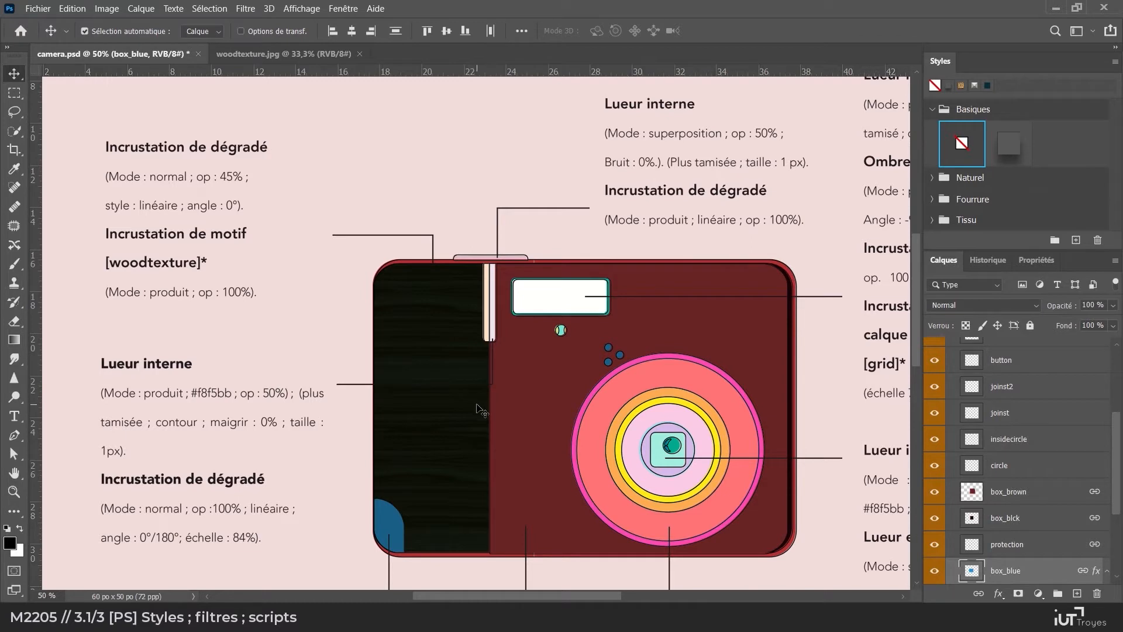
Add a gradient overlay to the box_blue layer with 45 % opacity, a 0° angle and 100 % scale
{"action": "left_click", "coordinate": [999, 595]}
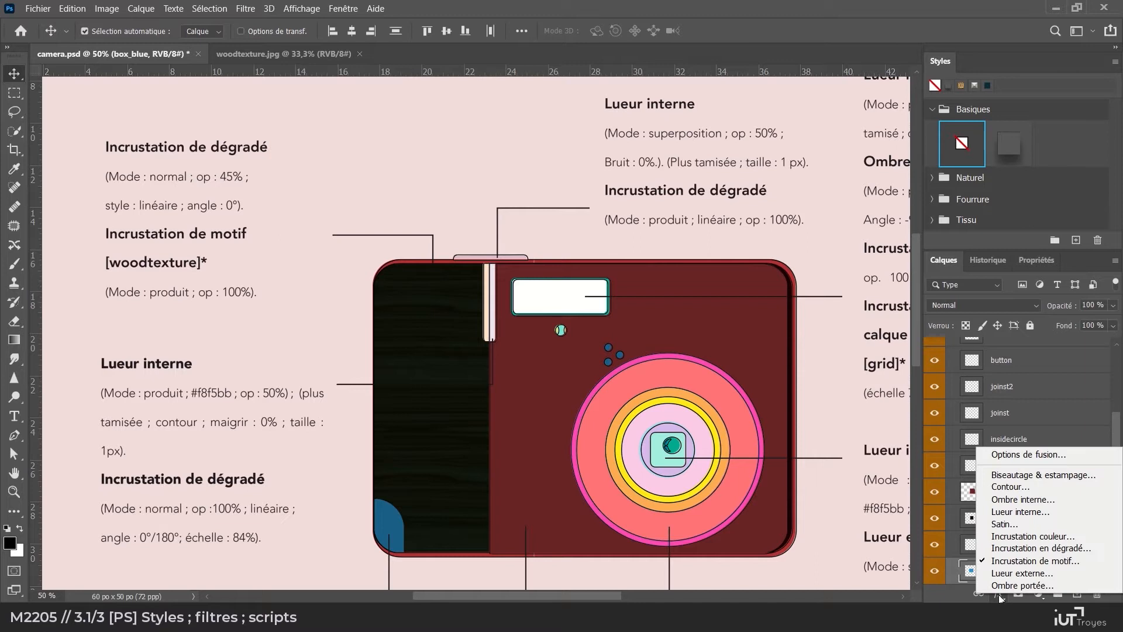
{"action": "left_click", "coordinate": [1037, 547]}
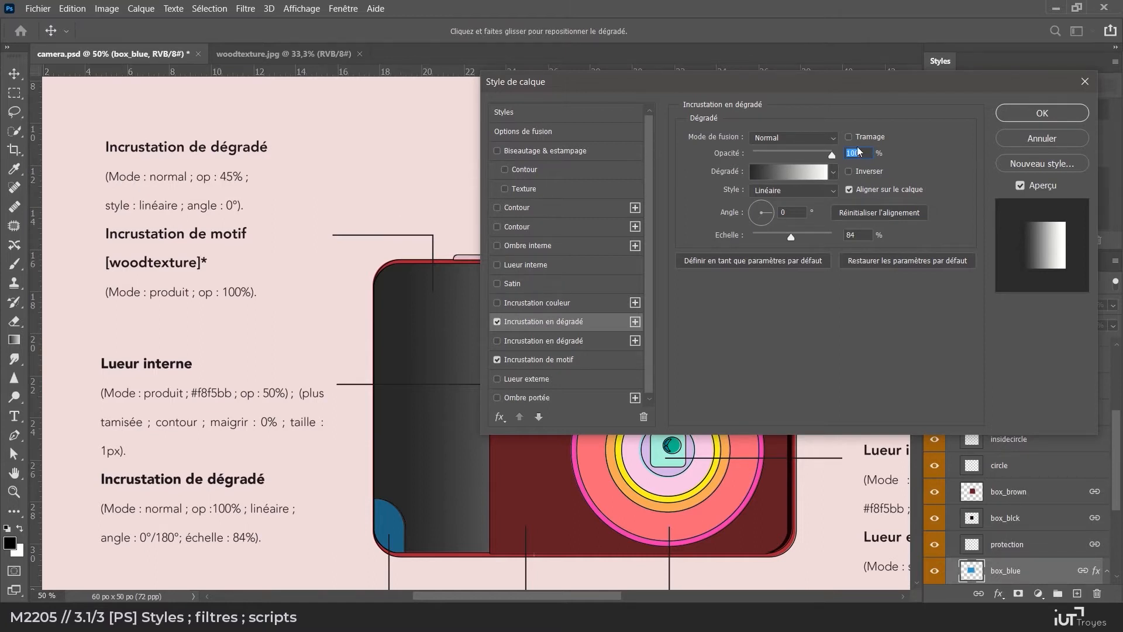
{"action": "type", "text": "45"}
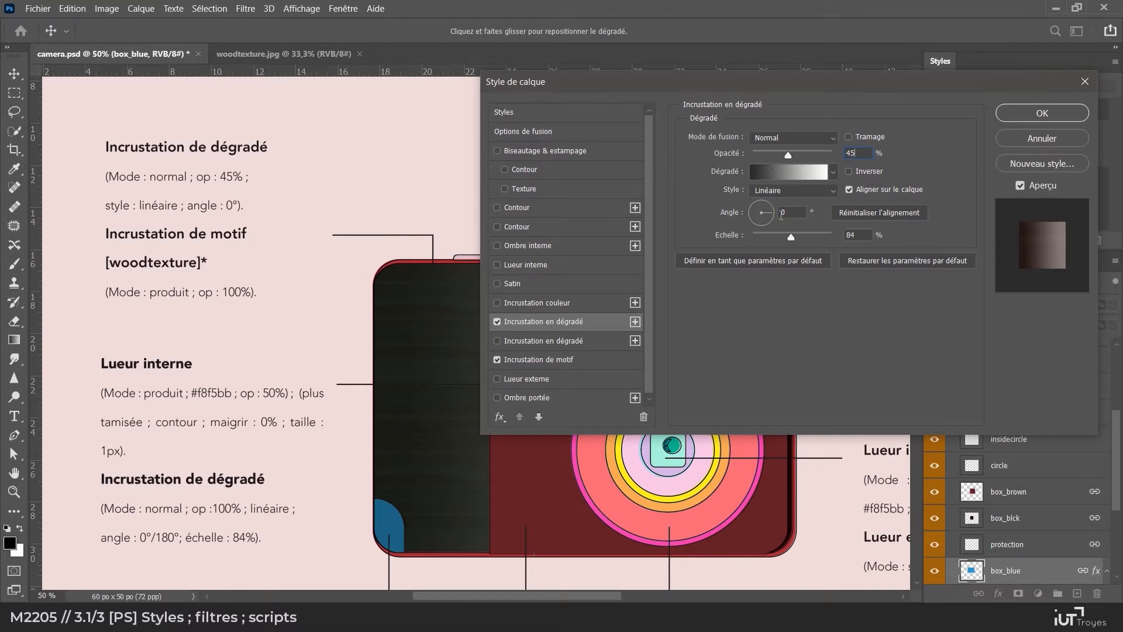
{"action": "left_click", "coordinate": [763, 206]}
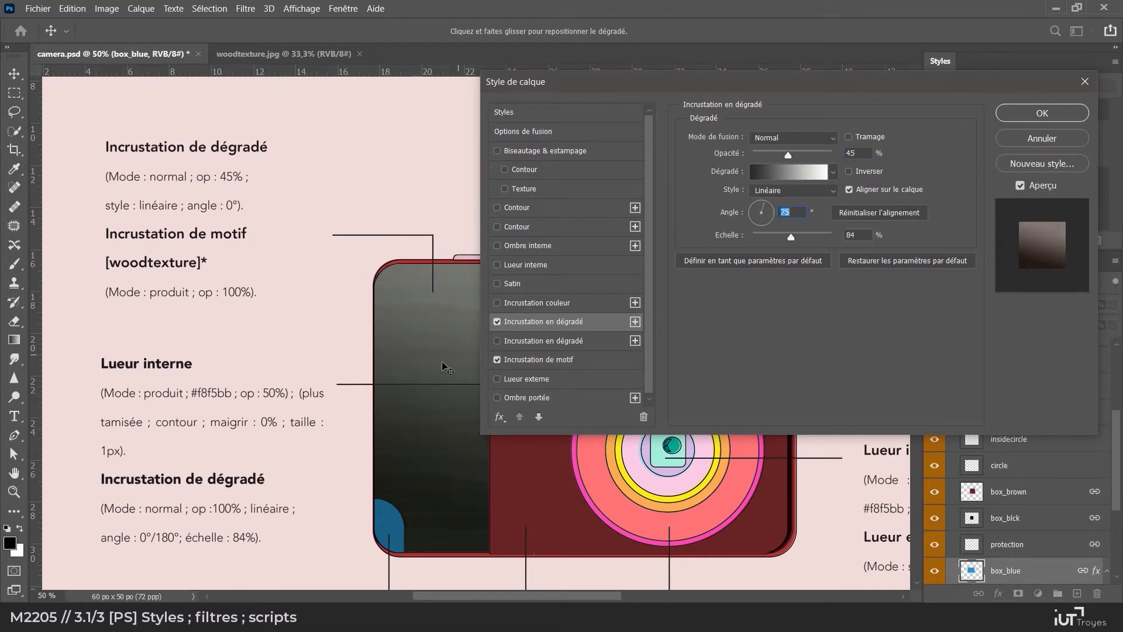
{"action": "type", "text": "0"}
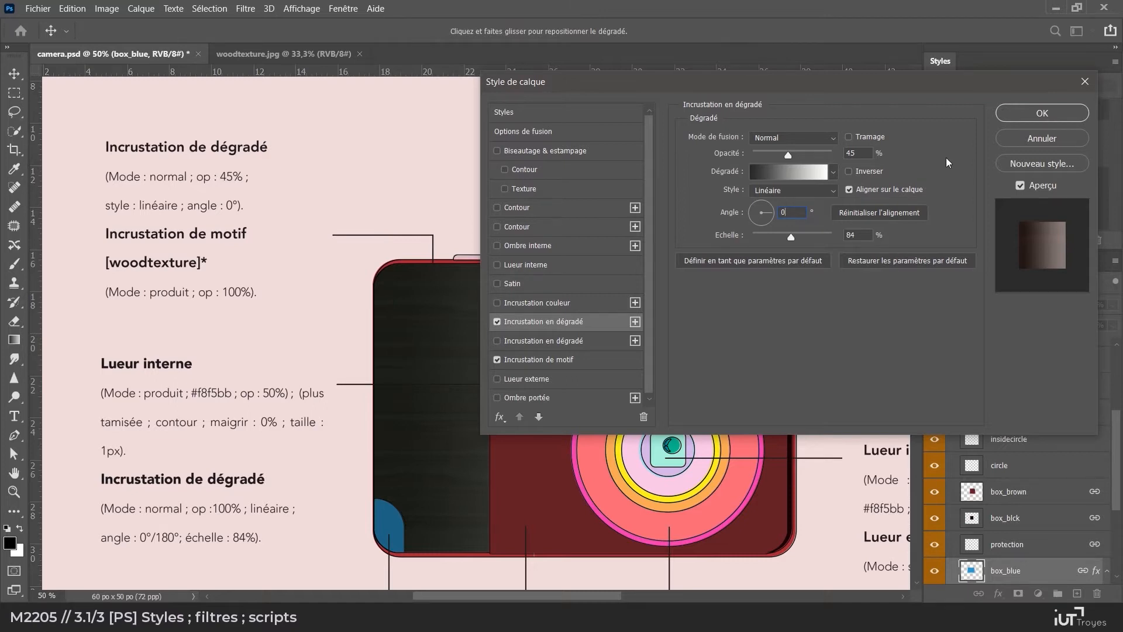
{"action": "type", "text": "100"}
{"action": "left_click", "coordinate": [1042, 114]}
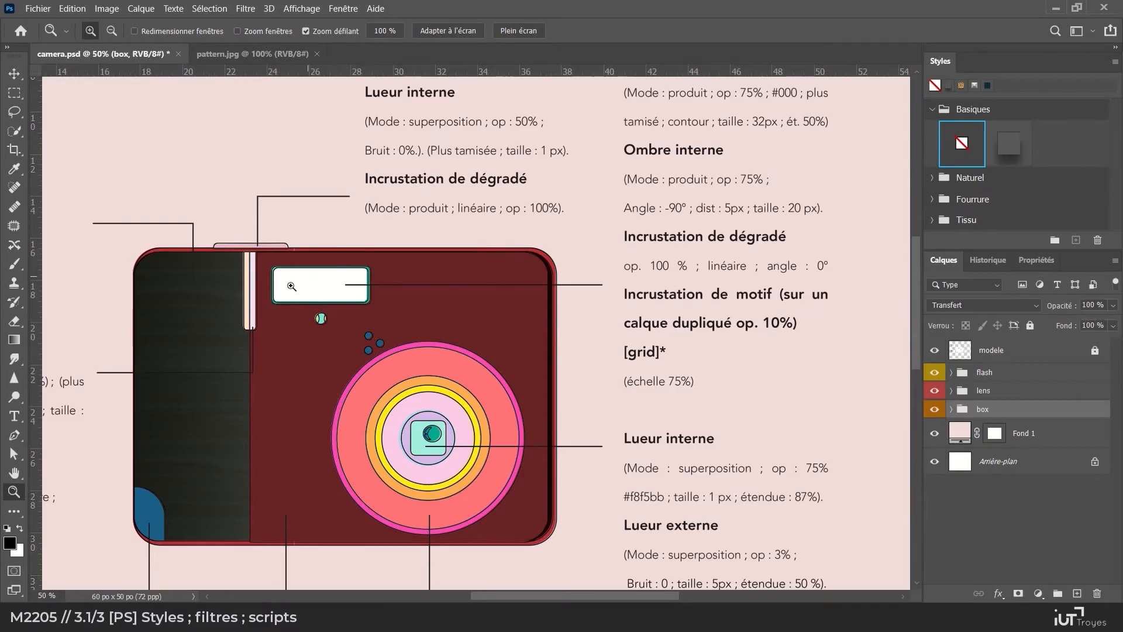
Define the striped pattern.jpg image as a pattern named grid
{"action": "scroll", "coordinate": [673, 300], "scroll_direction": "up", "scroll_amount": 2}
{"action": "scroll", "coordinate": [673, 300], "scroll_direction": "up", "scroll_amount": 1}
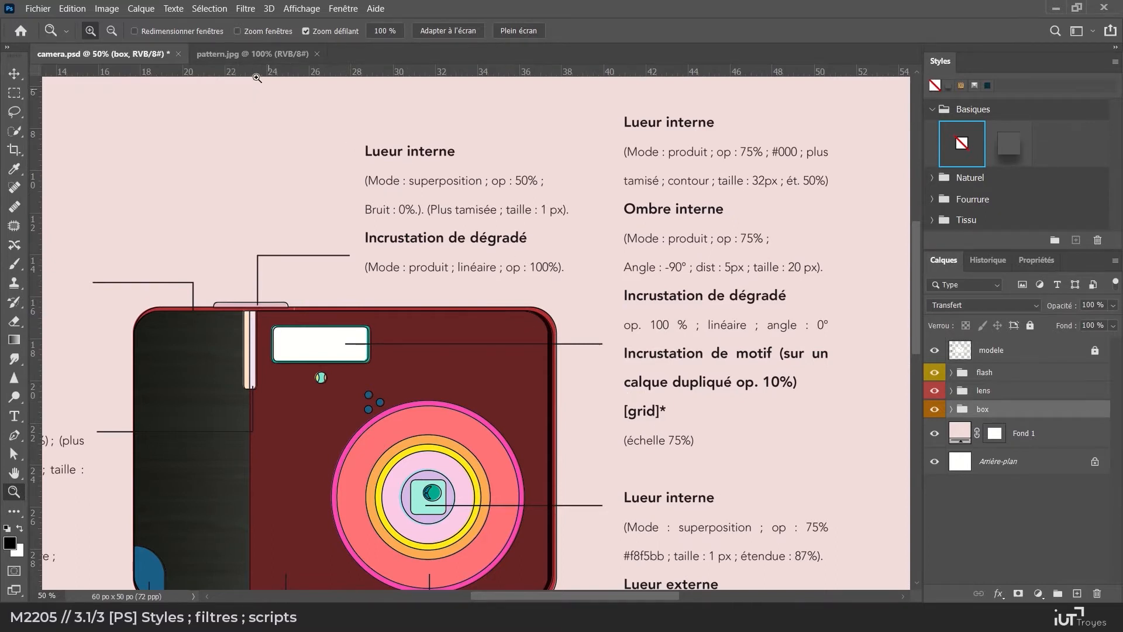
{"action": "left_click", "coordinate": [250, 55]}
{"action": "left_click", "coordinate": [80, 9]}
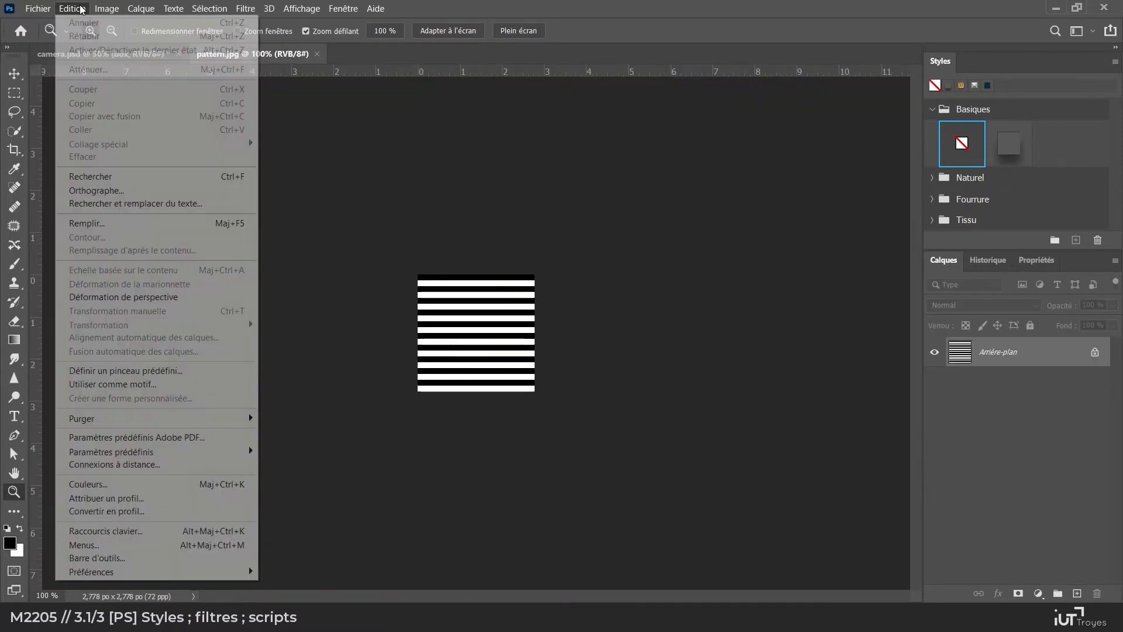
{"action": "left_click", "coordinate": [128, 383]}
{"action": "type", "text": "grid"}
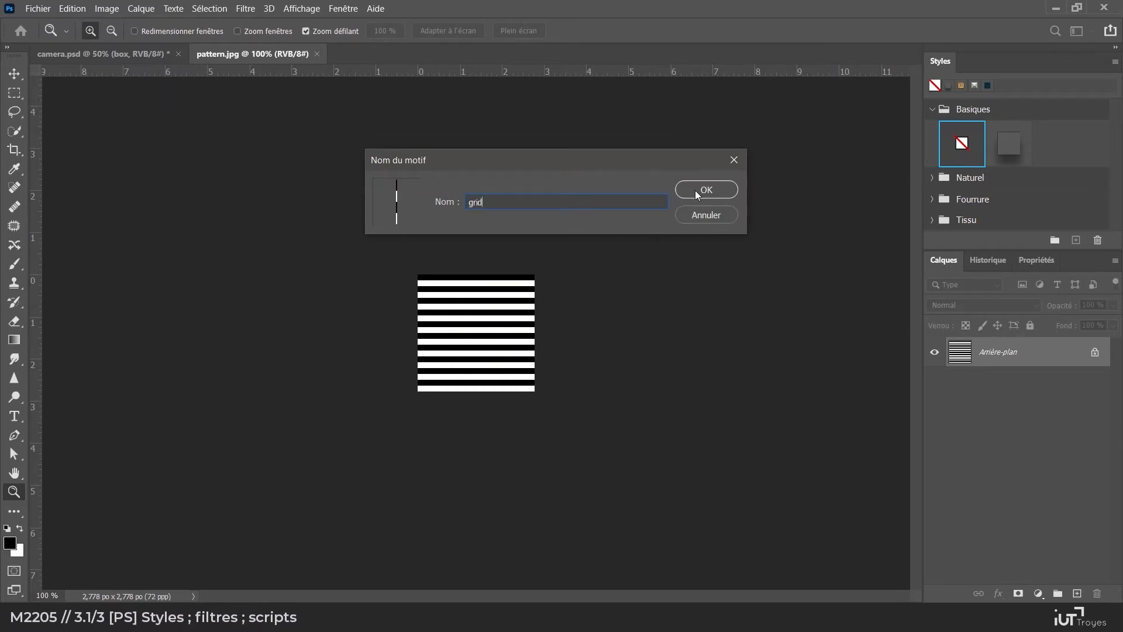
{"action": "left_click", "coordinate": [697, 191]}
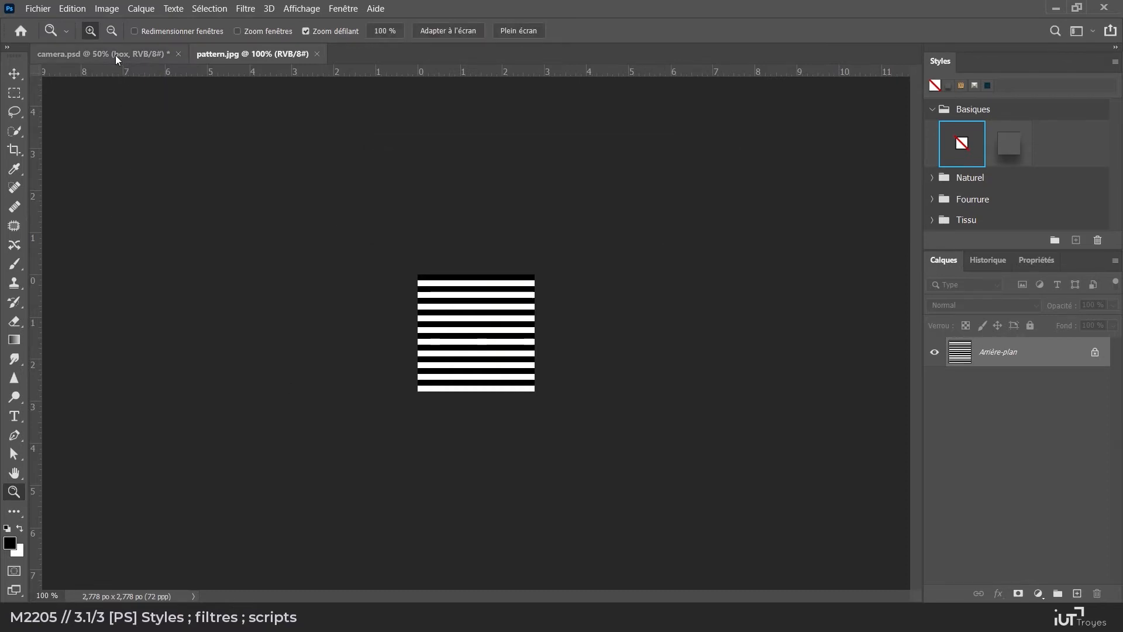
In camera.psd, add a pattern overlay using the striped grid pattern to the flash layer Calque 14 copie
{"action": "left_click", "coordinate": [114, 55]}
{"action": "scroll", "coordinate": [596, 413], "scroll_direction": "down", "scroll_amount": 1}
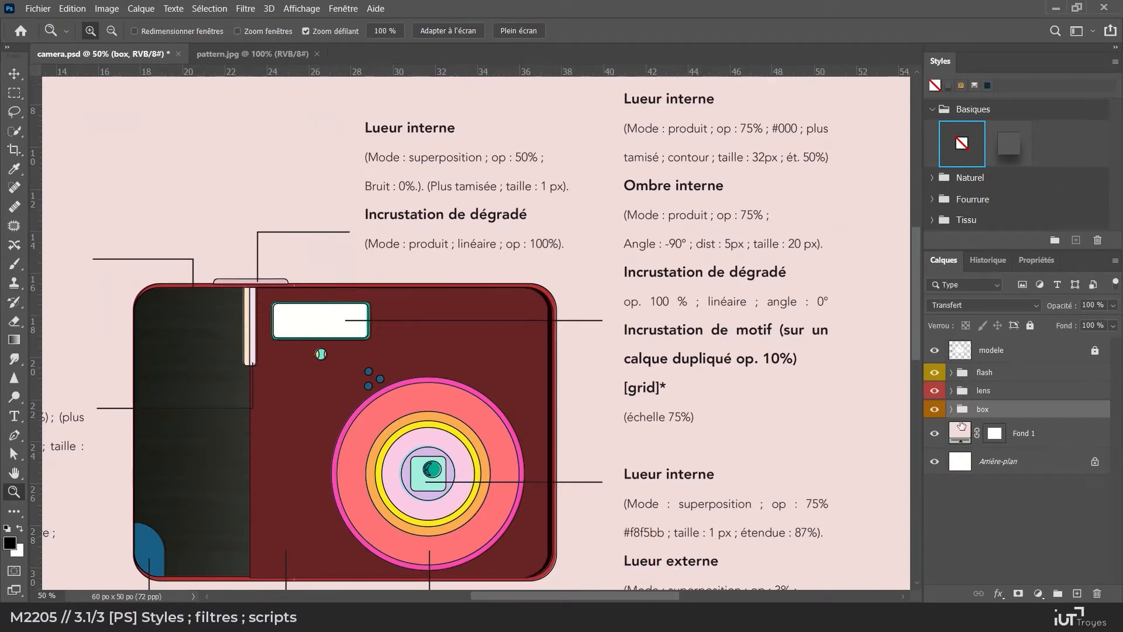
{"action": "key", "text": "v"}
{"action": "left_click", "coordinate": [304, 323]}
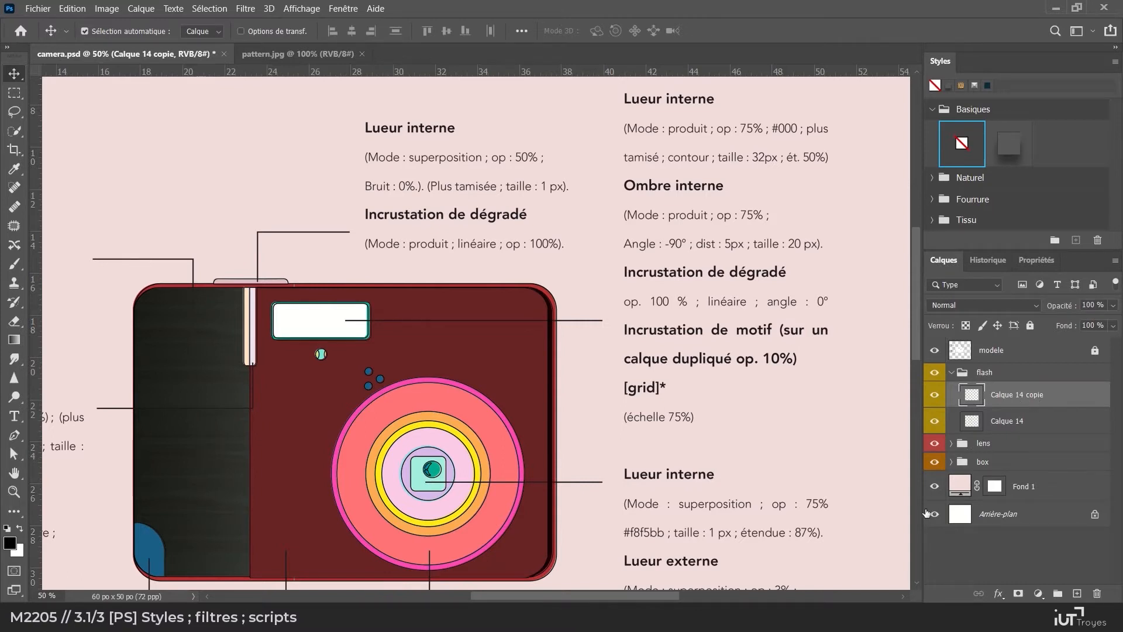
{"action": "left_click", "coordinate": [999, 594]}
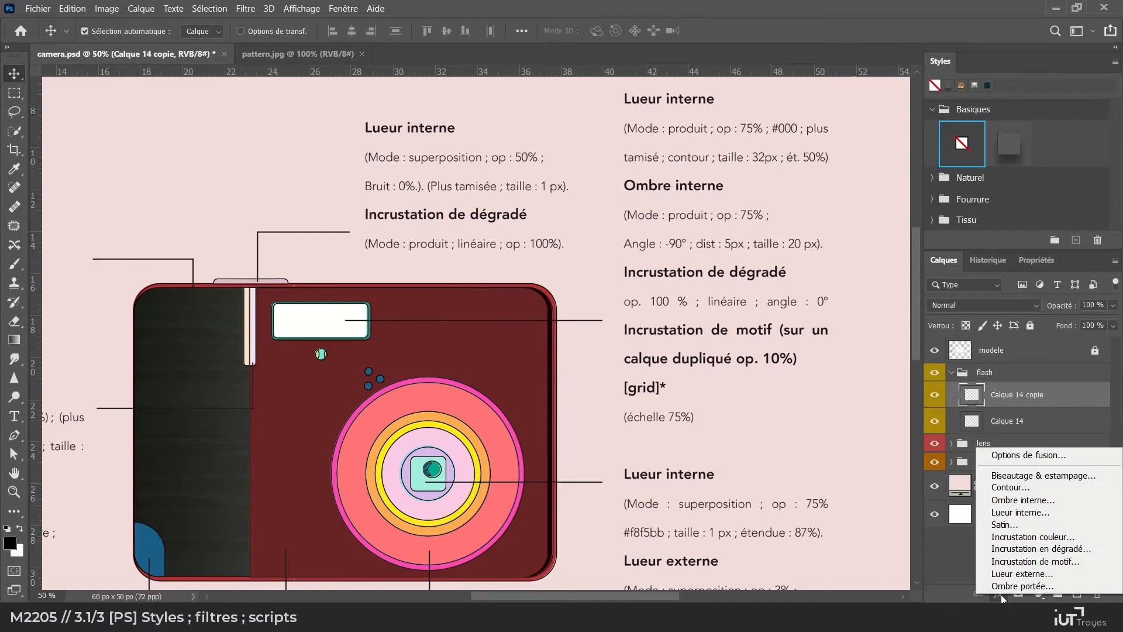
{"action": "left_click", "coordinate": [1012, 563]}
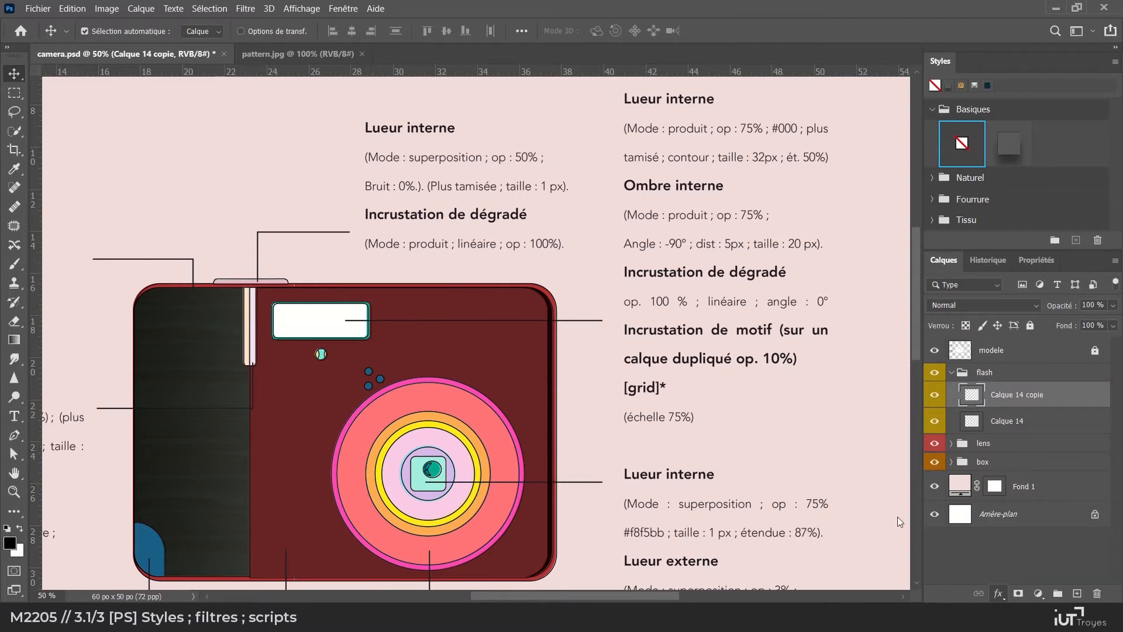
{"action": "left_click", "coordinate": [800, 185]}
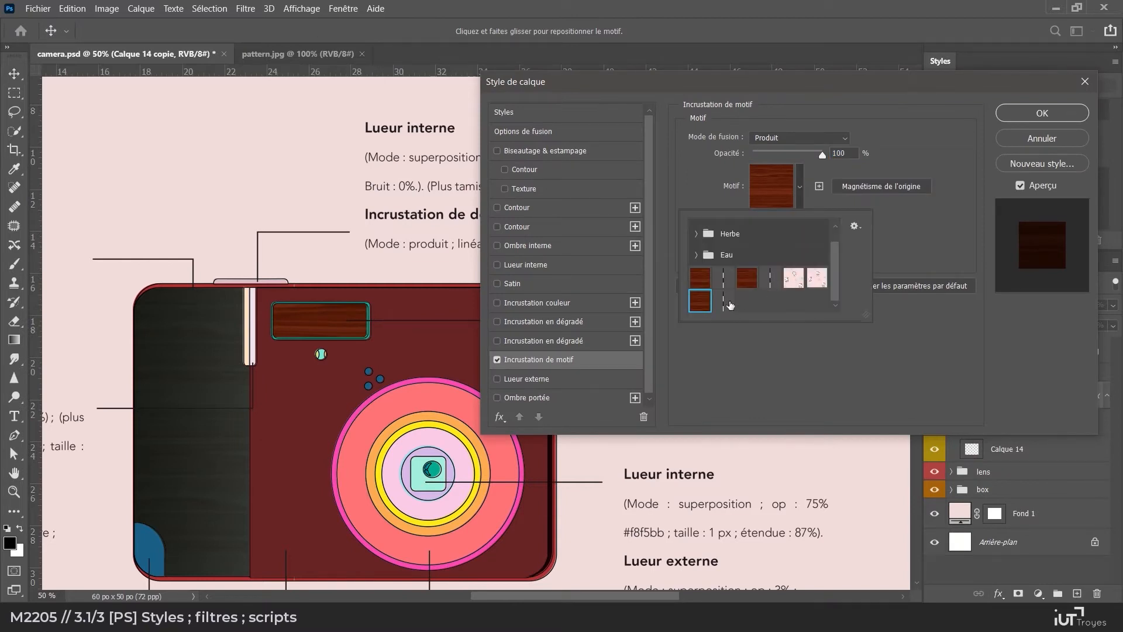
{"action": "left_click", "coordinate": [728, 302]}
Set the scale of the grid pattern overlay to 75 % and apply it
{"action": "left_click_drag", "start_coordinate": [834, 88], "coordinate": [323, 155]}
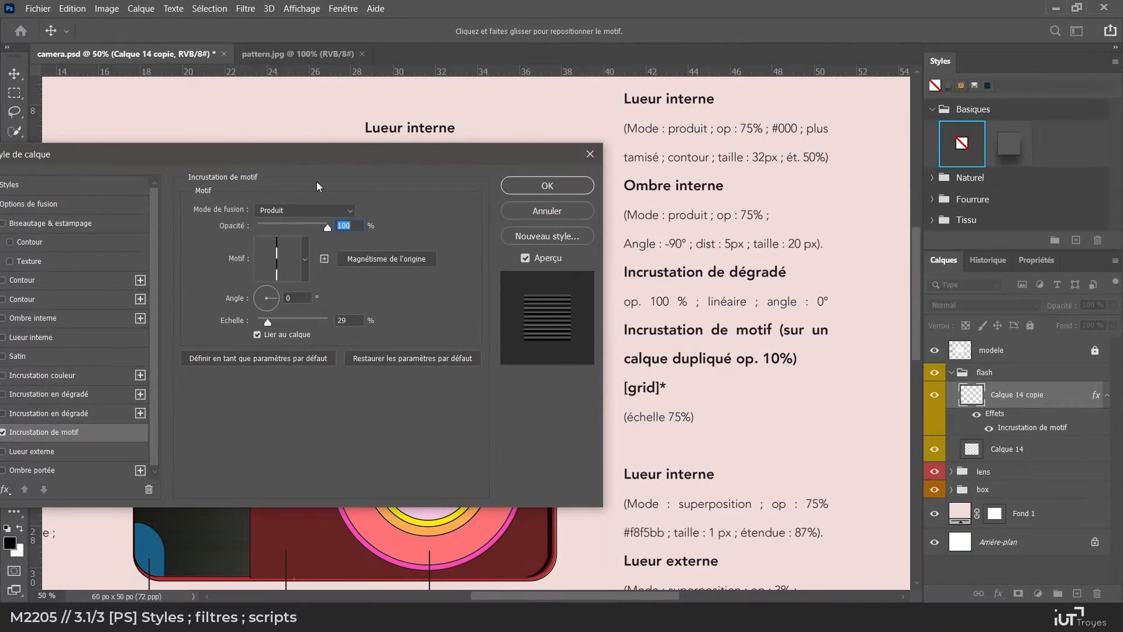
{"action": "left_click_drag", "start_coordinate": [352, 160], "coordinate": [786, 204]}
{"action": "left_click_drag", "start_coordinate": [782, 364], "coordinate": [739, 368]}
{"action": "type", "text": "75"}
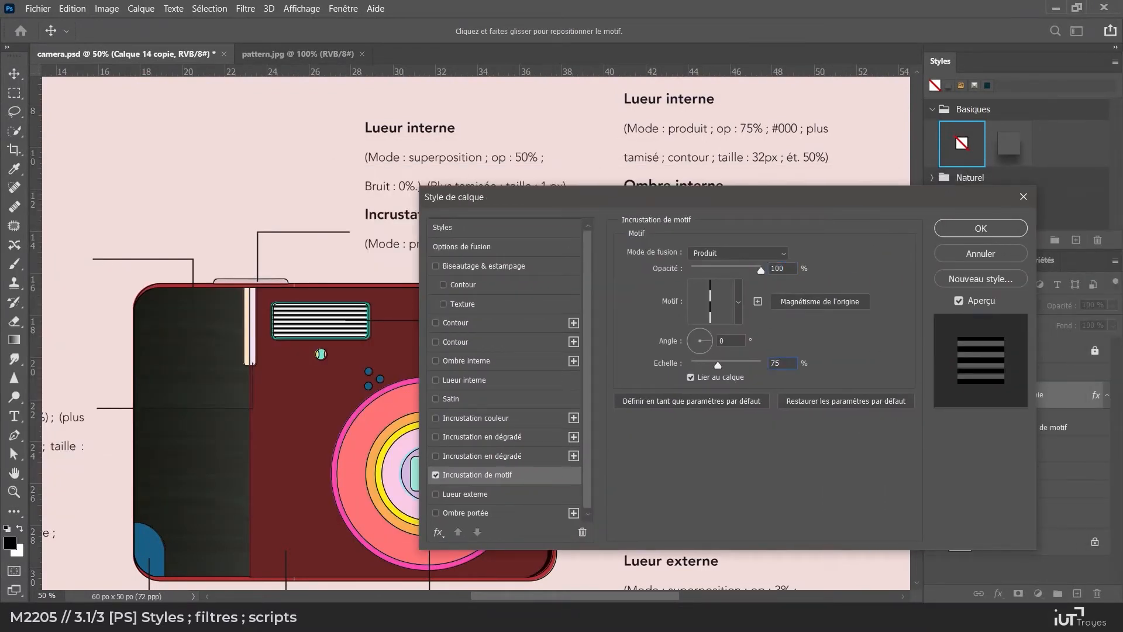
{"action": "left_click_drag", "start_coordinate": [716, 366], "coordinate": [720, 370]}
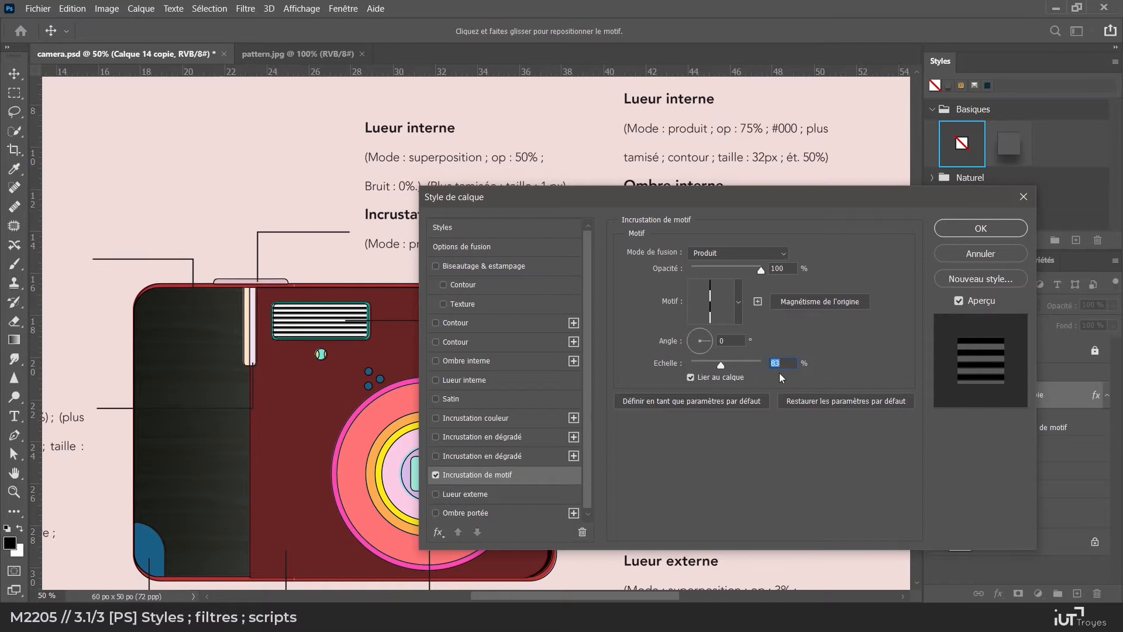
{"action": "type", "text": "75"}
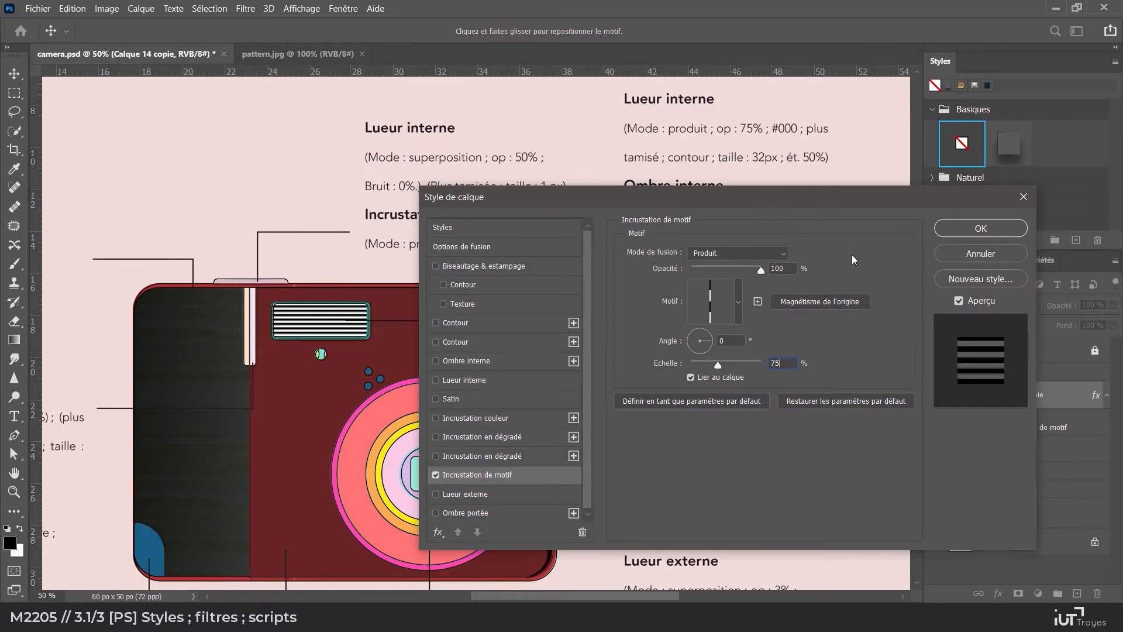
{"action": "key", "text": "Return"}
Add an inner glow to Calque 14 in Produit mode with 75 % opacity, color #000000, 32 px size and 50 % range
{"action": "scroll", "coordinate": [602, 243], "scroll_direction": "up", "scroll_amount": 2}
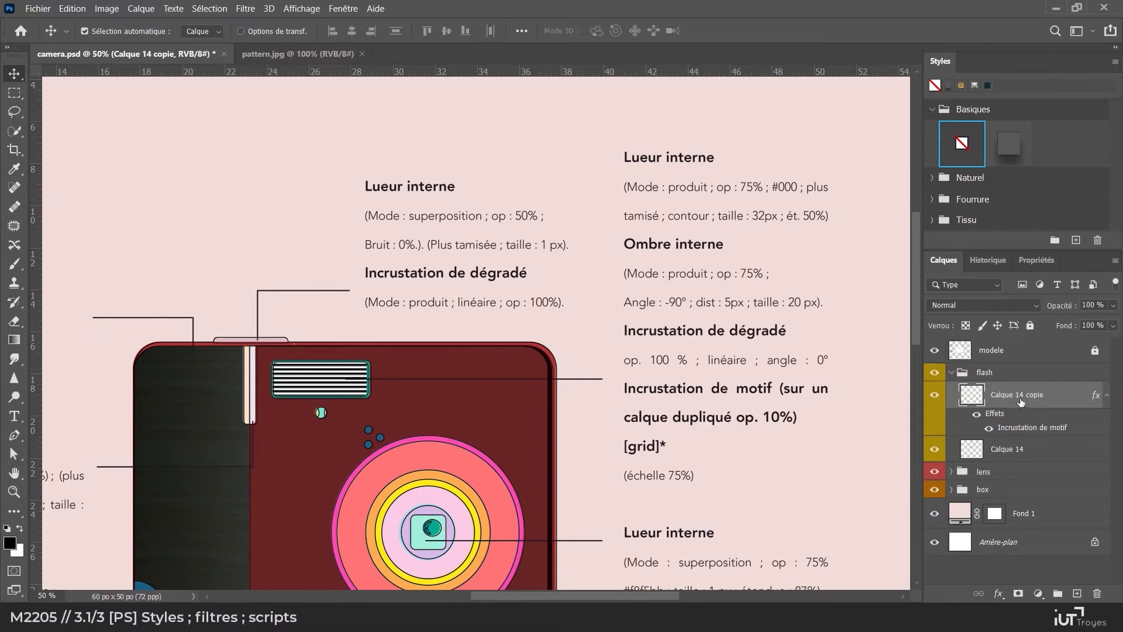
{"action": "left_click", "coordinate": [1002, 454]}
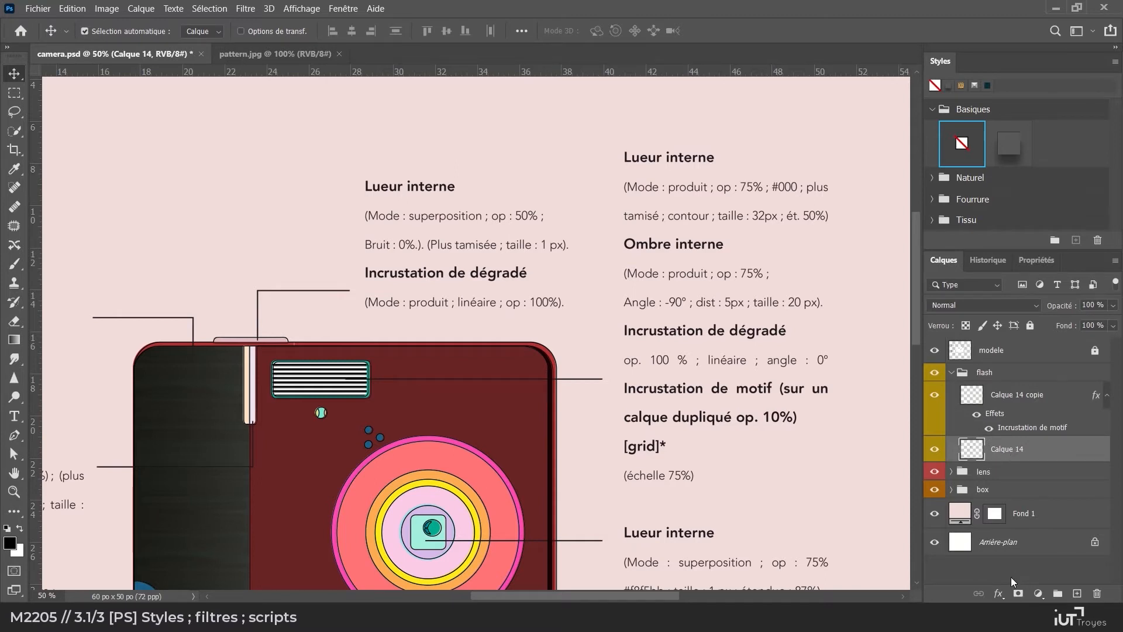
{"action": "left_click", "coordinate": [999, 593]}
{"action": "left_click", "coordinate": [1016, 458]}
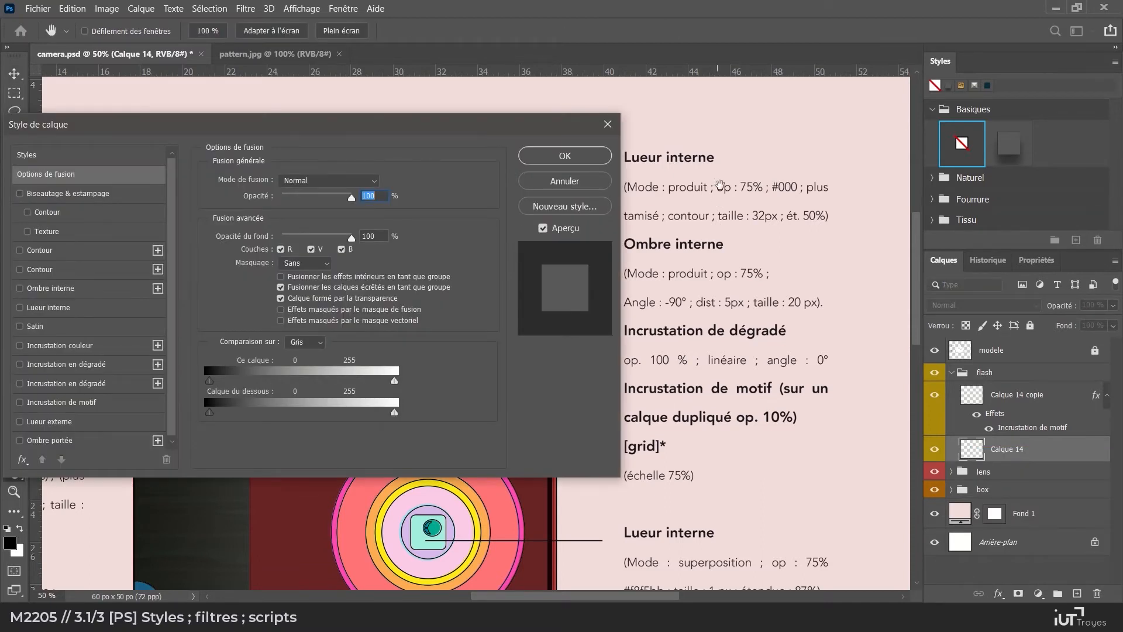
{"action": "left_click", "coordinate": [35, 309]}
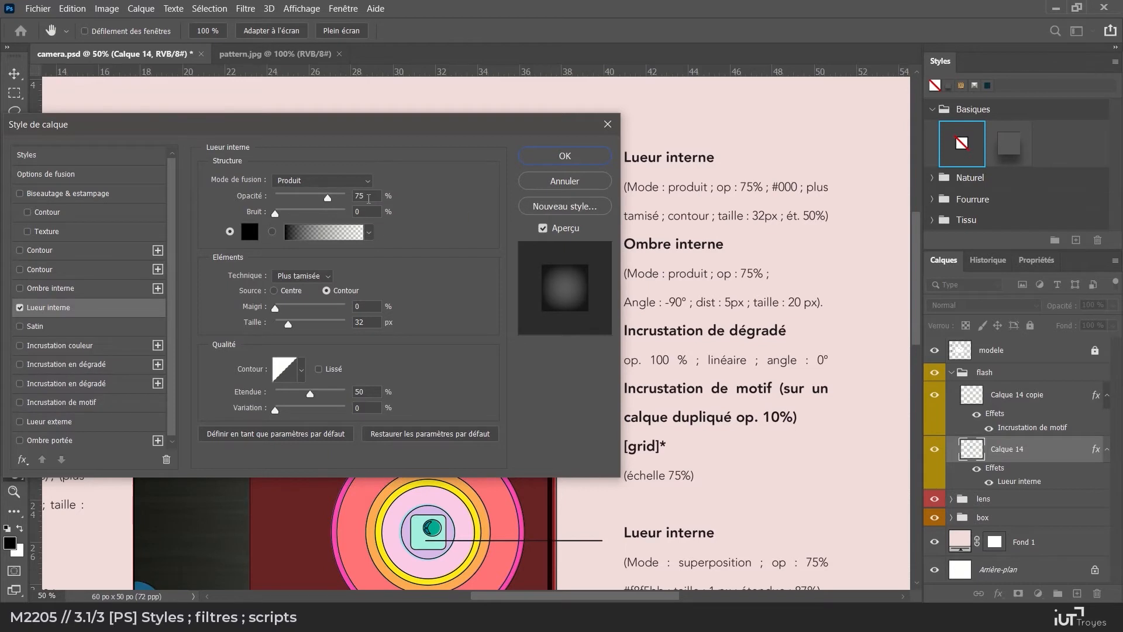
{"action": "left_click", "coordinate": [249, 232]}
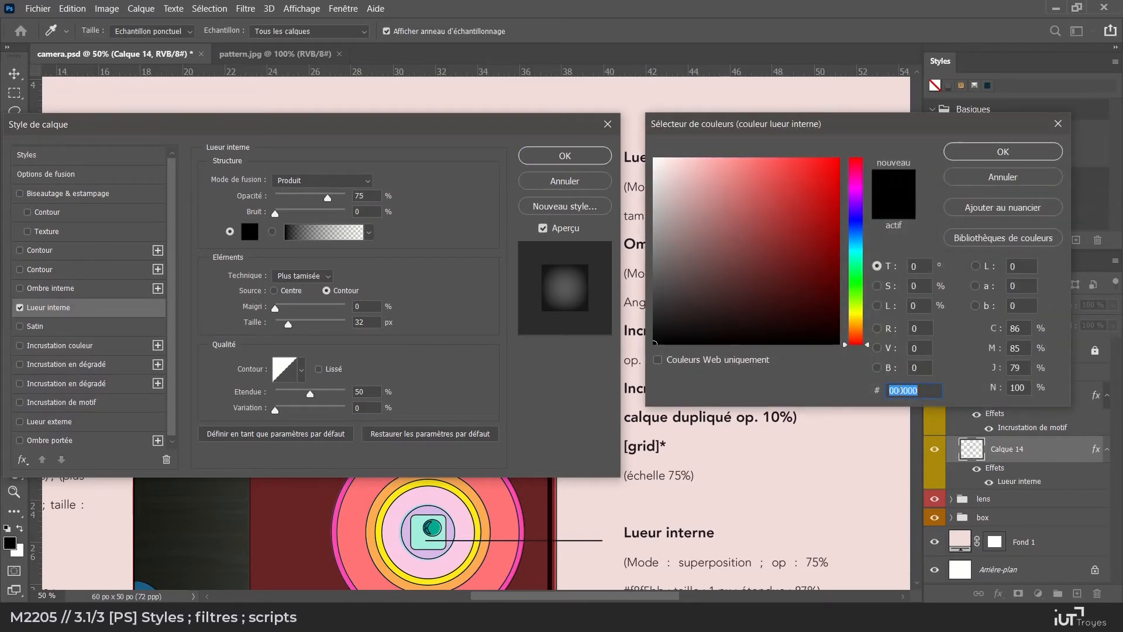
{"action": "left_click", "coordinate": [1010, 152]}
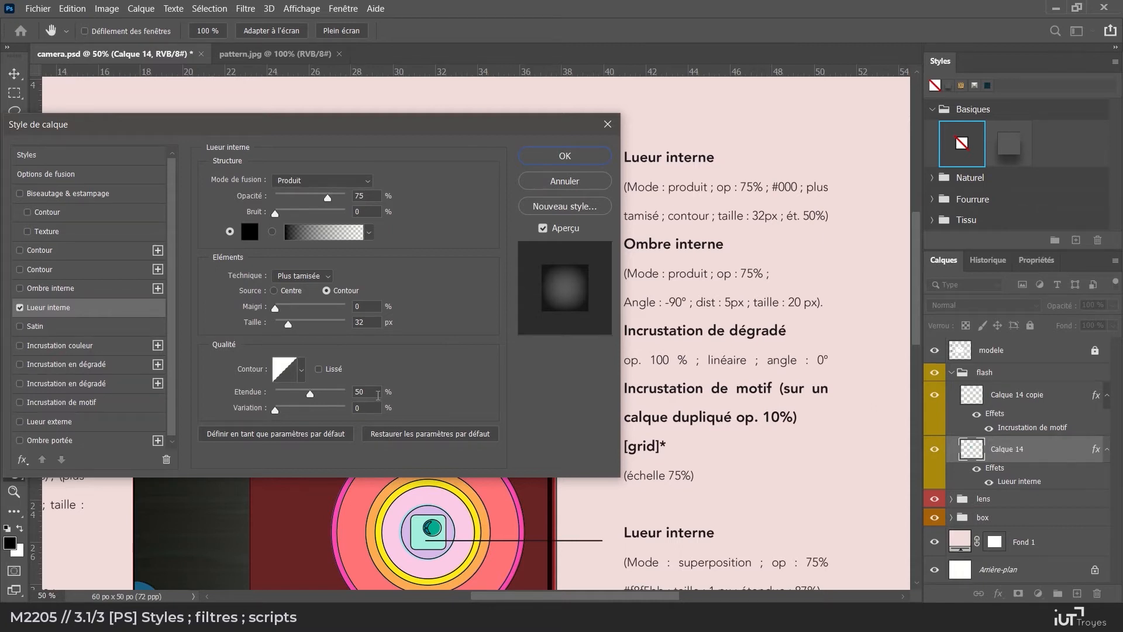
Add an inner shadow (Produit, 75 %, -90°, 5 px distance, 20 px size) and a linear 0° gradient overlay to Calque 14
{"action": "left_click", "coordinate": [69, 290]}
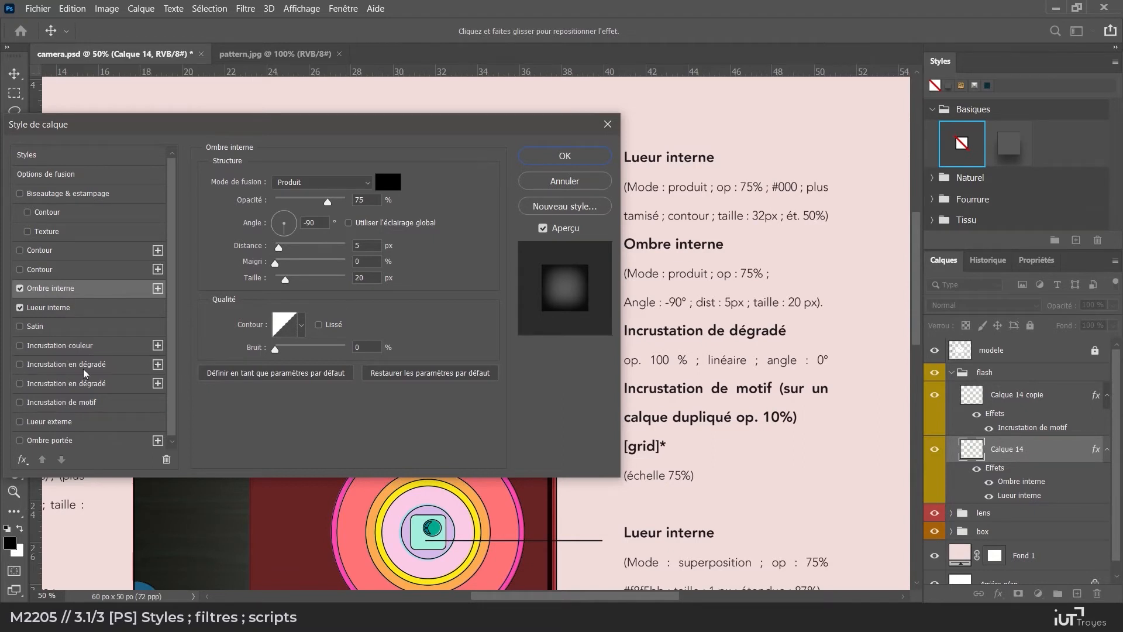
{"action": "left_click", "coordinate": [21, 364]}
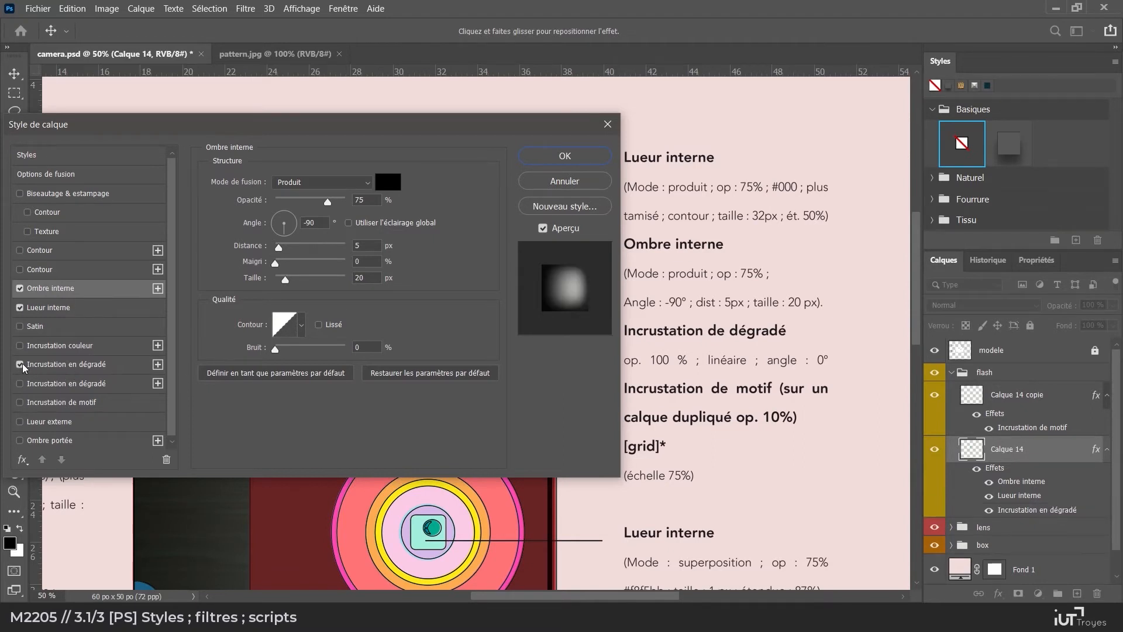
{"action": "left_click", "coordinate": [62, 365]}
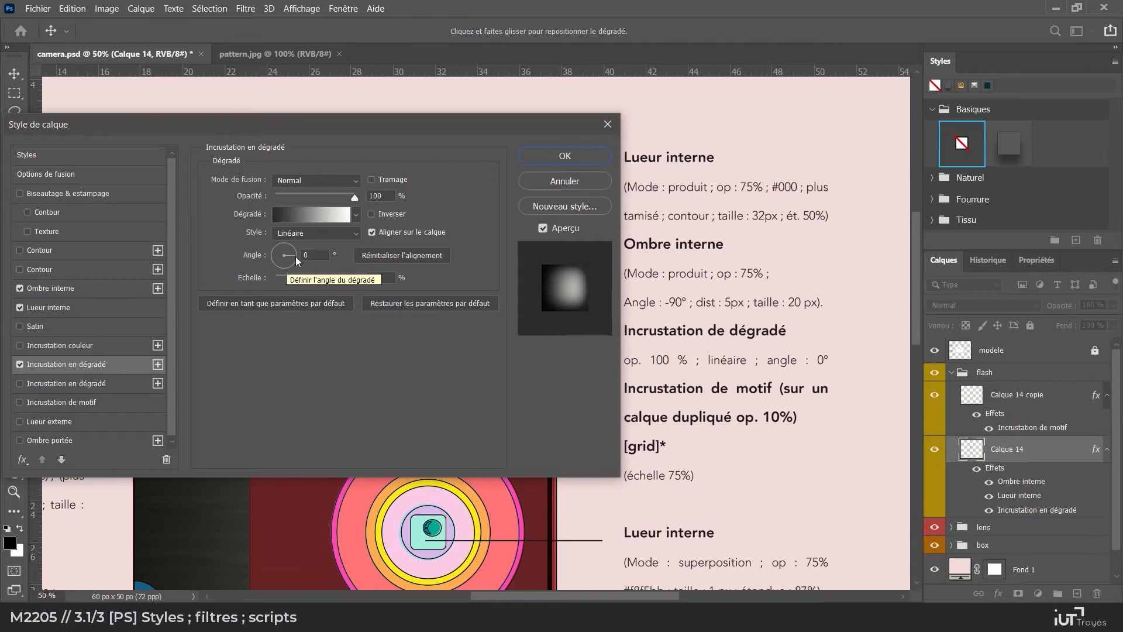
{"action": "left_click_drag", "start_coordinate": [360, 124], "coordinate": [732, 147]}
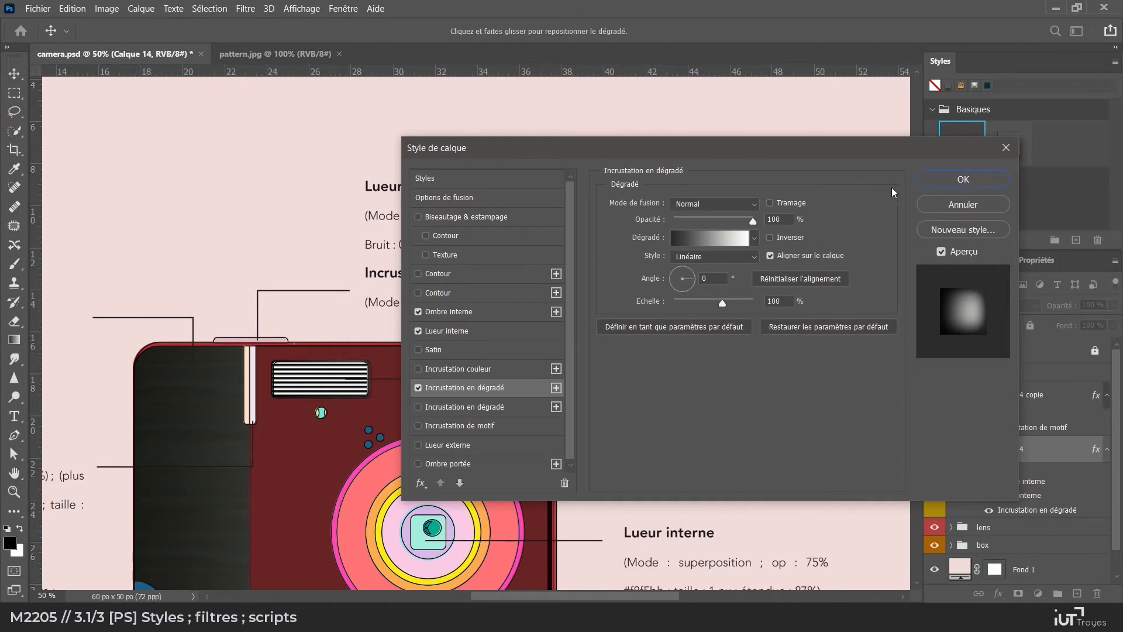
{"action": "left_click", "coordinate": [963, 180]}
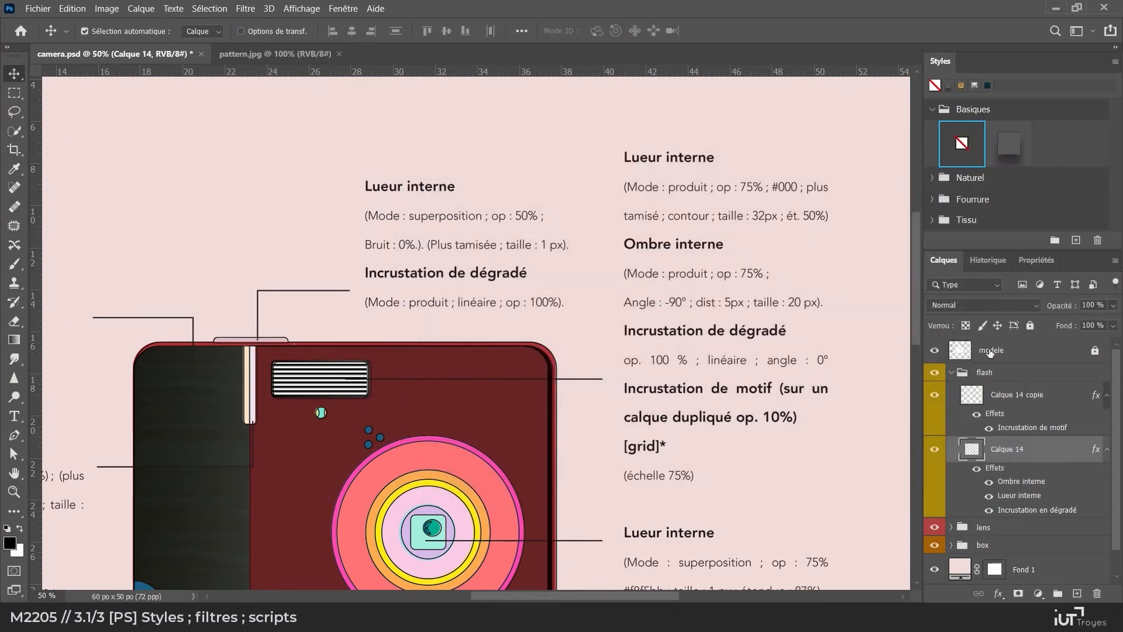
Compare the flash with Calque 14 copie hidden and shown, and set that layer's blend mode to Produit
{"action": "left_click", "coordinate": [1023, 398]}
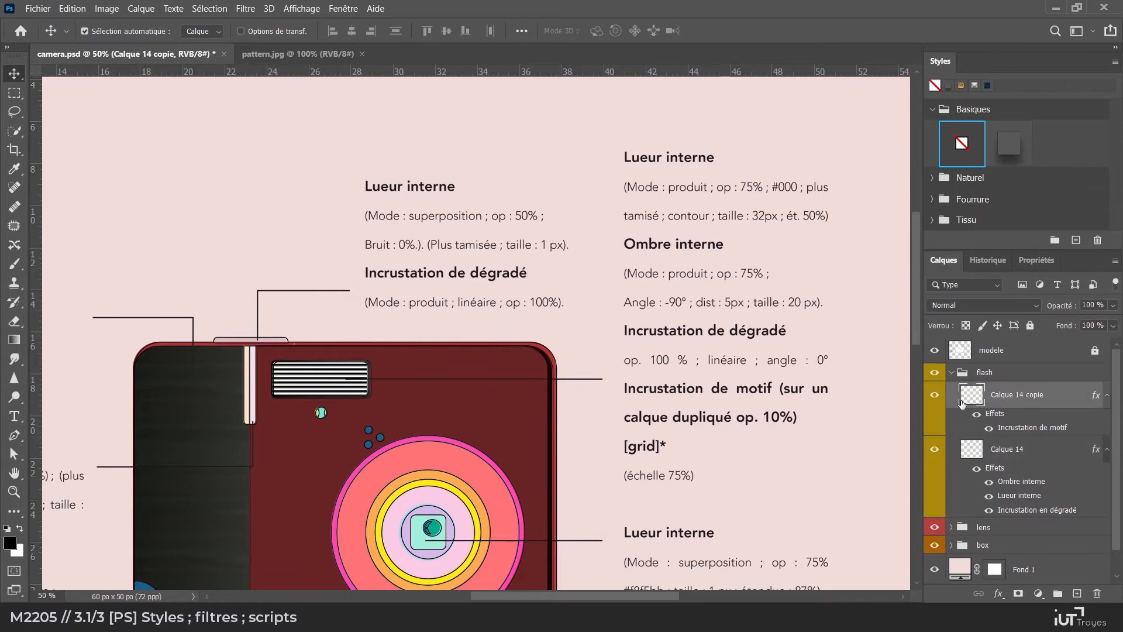
{"action": "left_click", "coordinate": [934, 396]}
{"action": "left_click", "coordinate": [934, 397]}
{"action": "left_click", "coordinate": [934, 397]}
{"action": "left_click", "coordinate": [934, 396]}
{"action": "left_click", "coordinate": [934, 397]}
{"action": "left_click", "coordinate": [998, 307]}
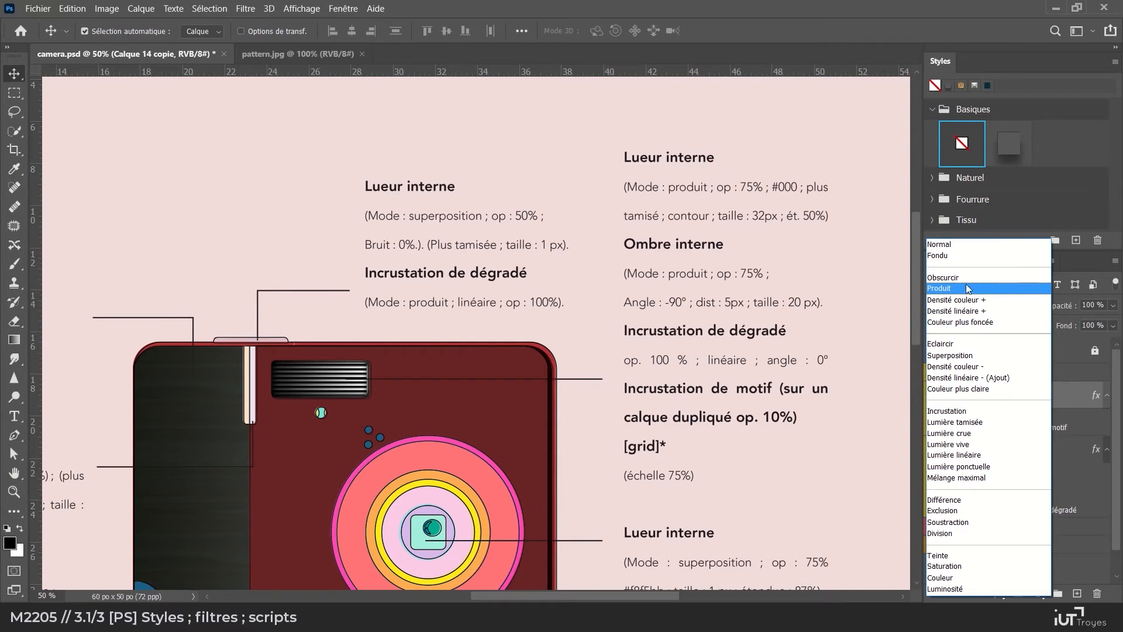
{"action": "left_click", "coordinate": [958, 286]}
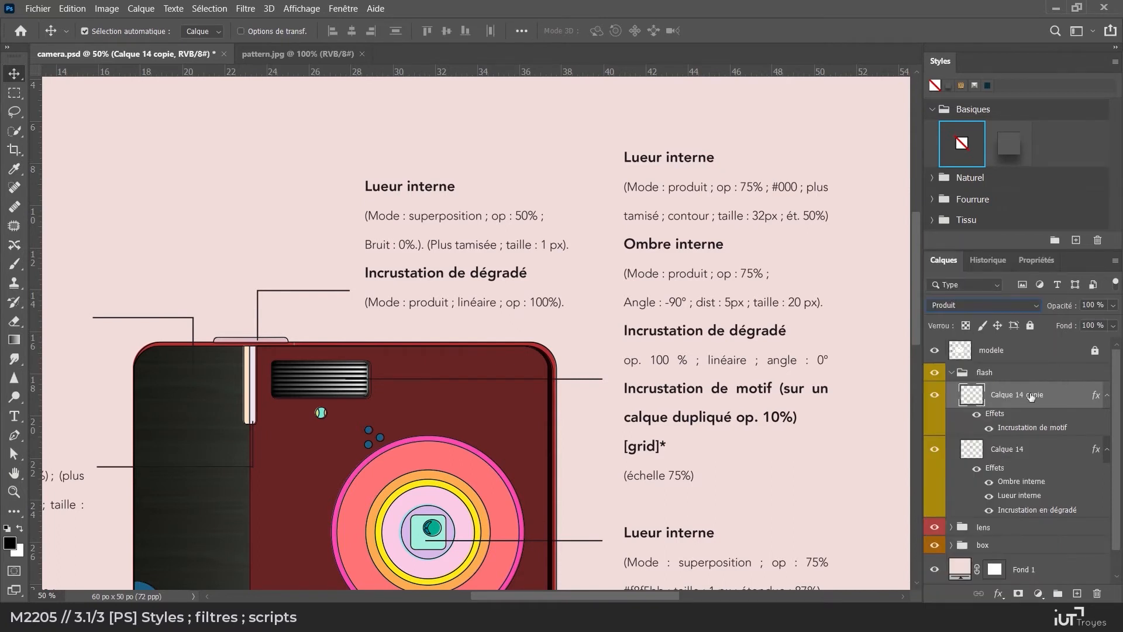
Edit the gradient of Calque 14's gradient overlay, moving the white color stop to the 50 % position
{"action": "left_click", "coordinate": [1004, 482]}
{"action": "double_click", "coordinate": [1004, 481]}
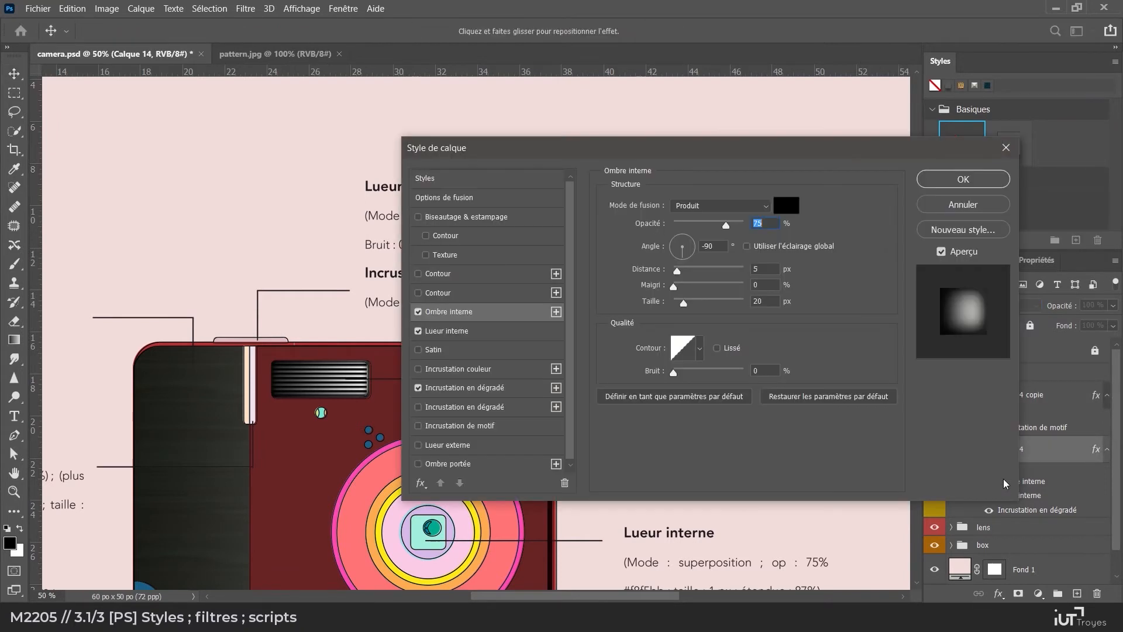
{"action": "left_click", "coordinate": [441, 389]}
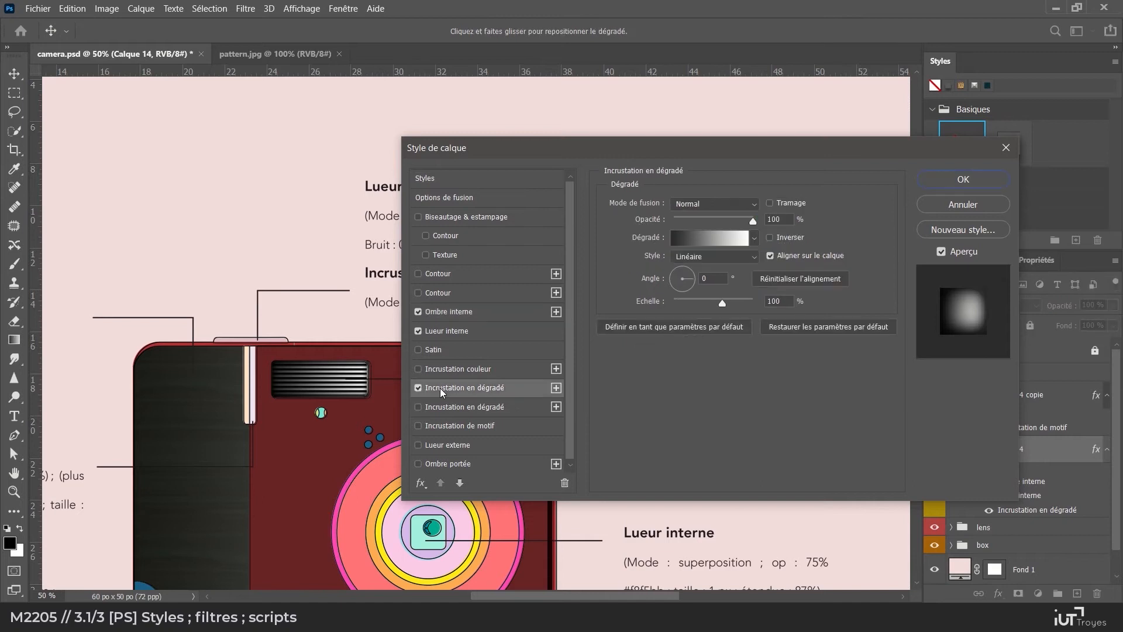
{"action": "left_click", "coordinate": [724, 241]}
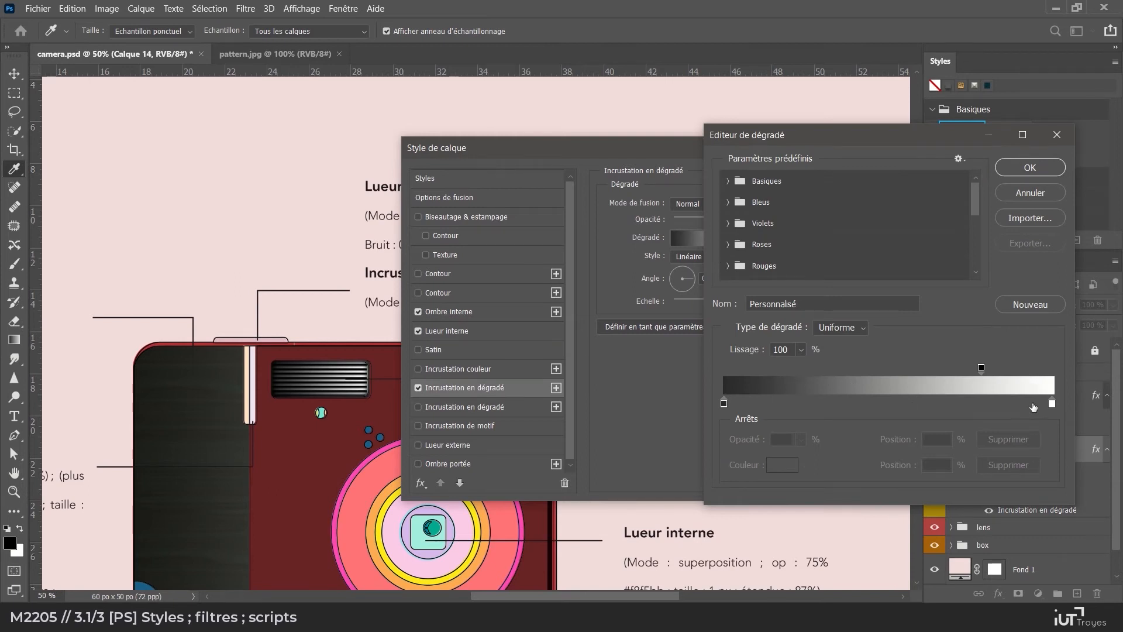
{"action": "left_click_drag", "start_coordinate": [1051, 403], "coordinate": [889, 407]}
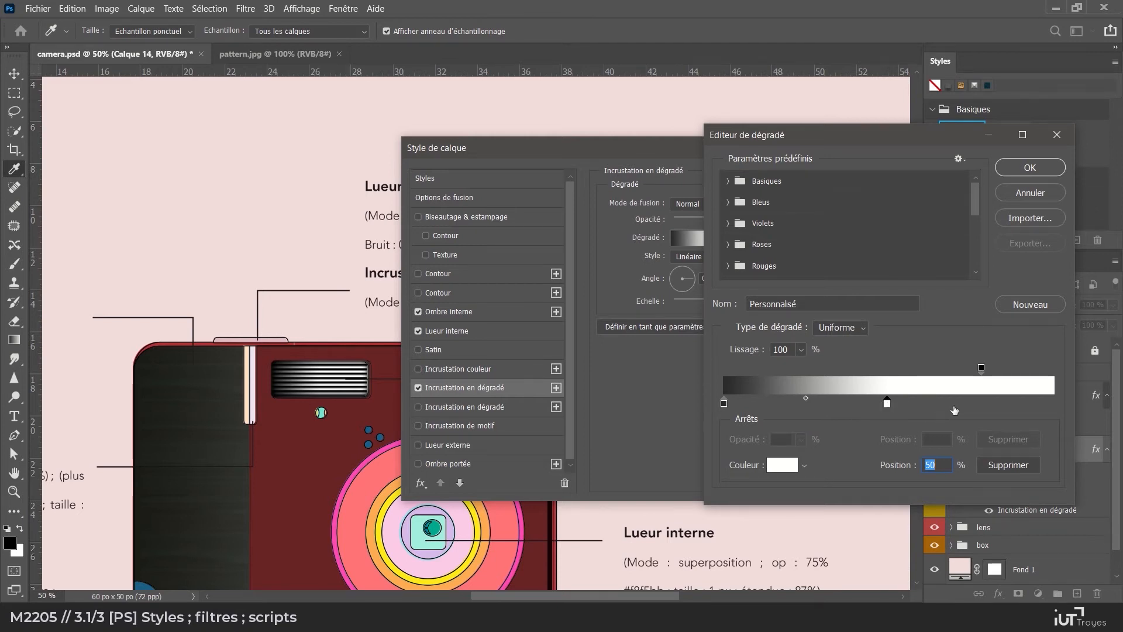
Add a black (#000000) color stop at 100 % to the gradient and apply the layer style
{"action": "left_click", "coordinate": [1048, 402]}
{"action": "left_click_drag", "start_coordinate": [1048, 405], "coordinate": [1060, 405]}
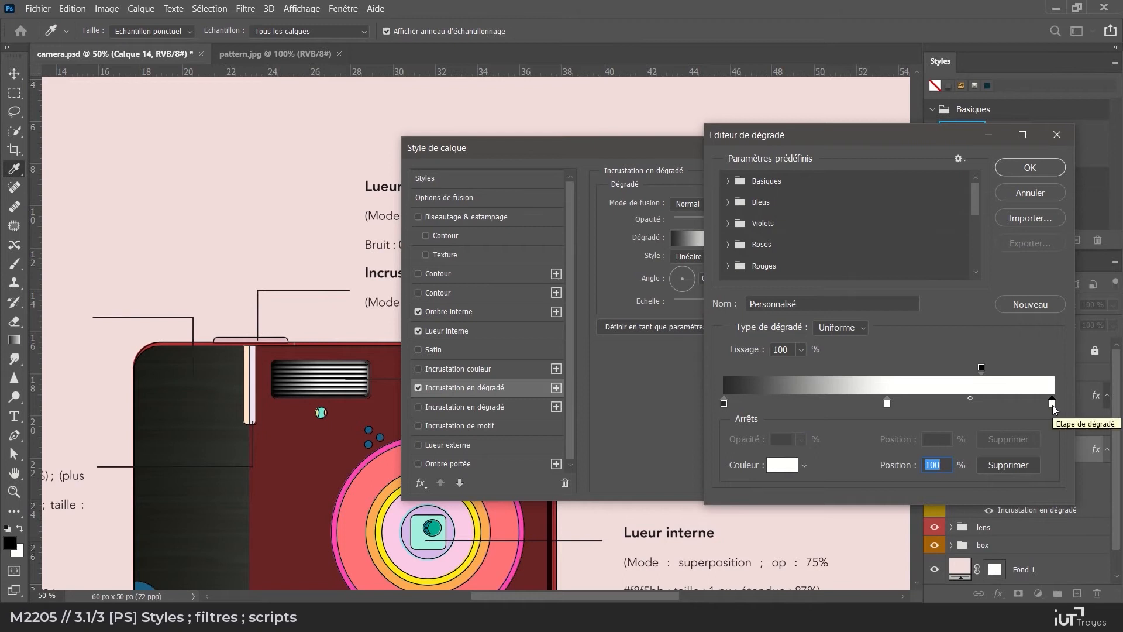
{"action": "double_click", "coordinate": [1051, 405]}
{"action": "type", "text": "000000"}
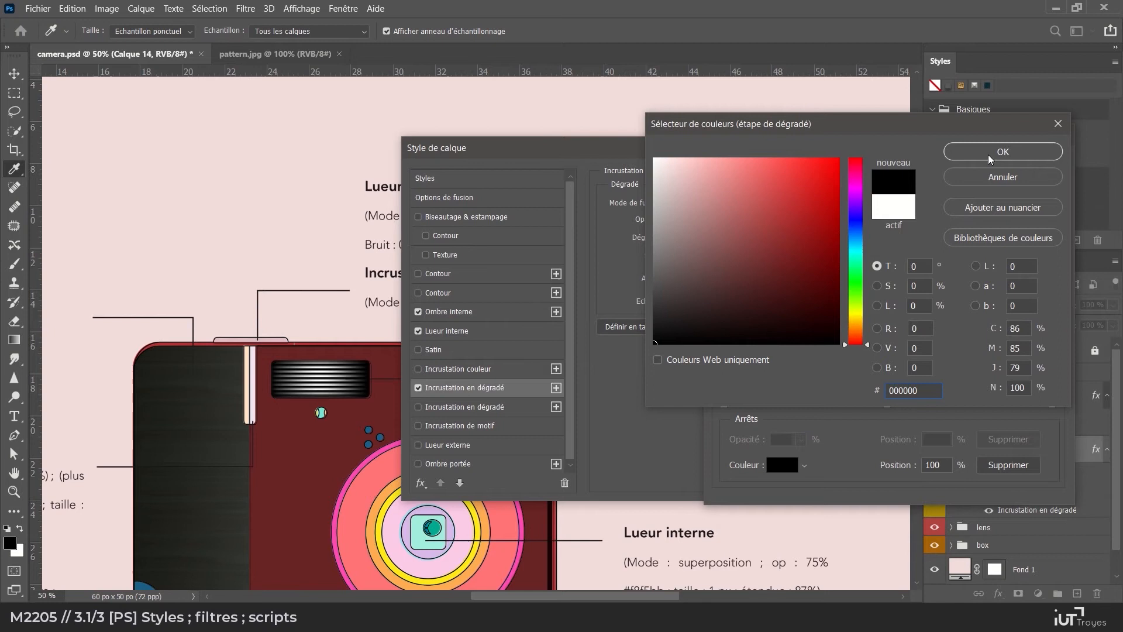
{"action": "left_click", "coordinate": [989, 153]}
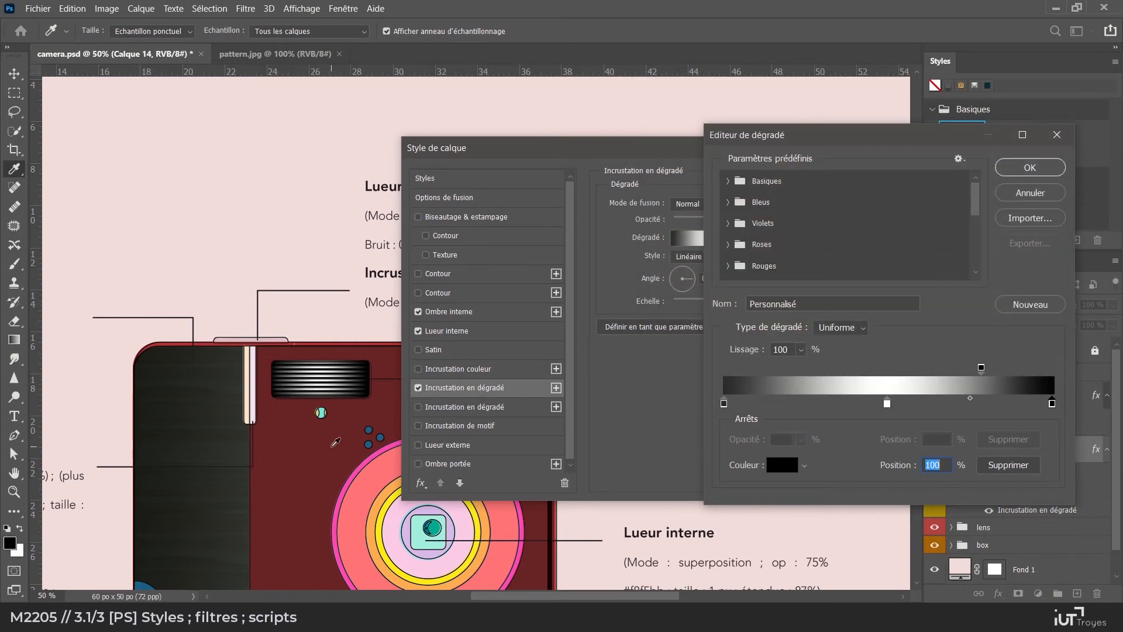
{"action": "left_click", "coordinate": [1044, 166]}
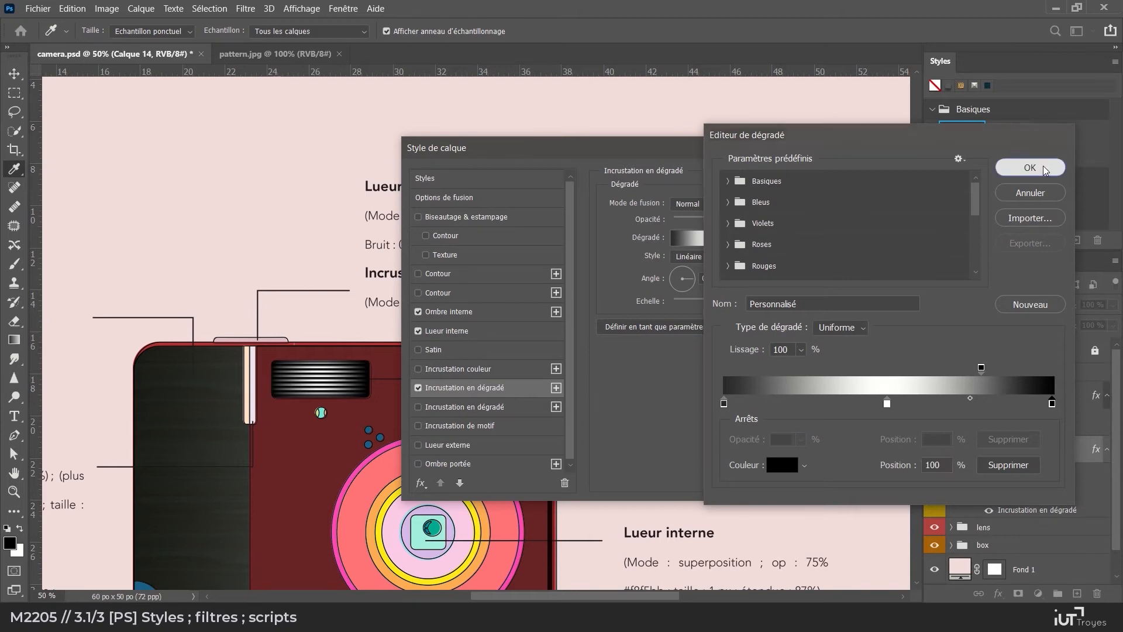
{"action": "left_click", "coordinate": [972, 177]}
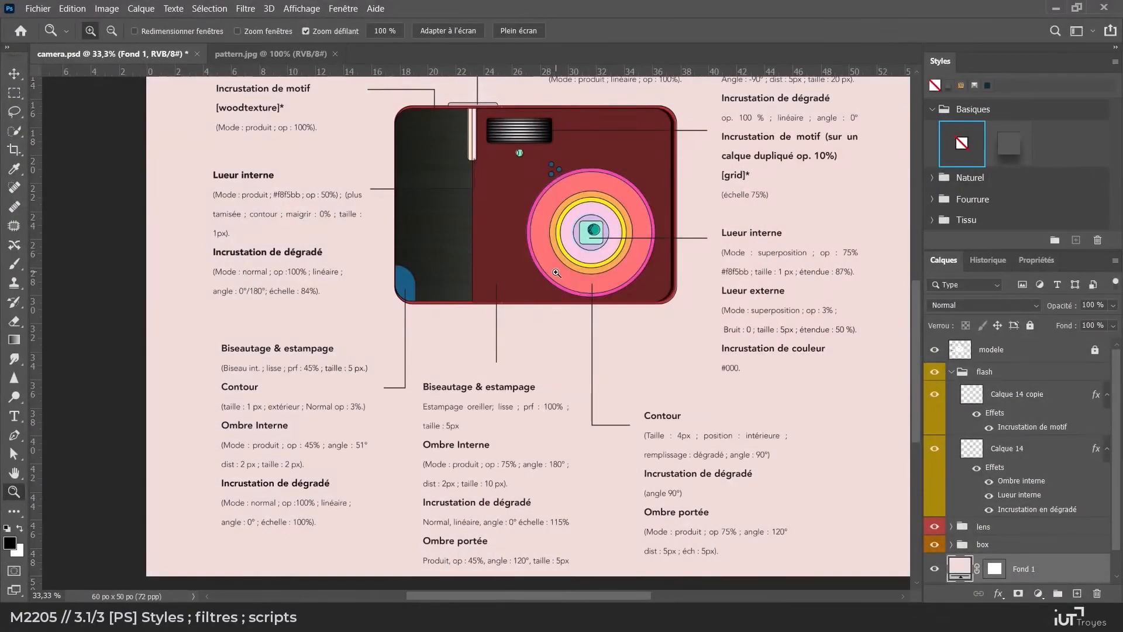
Add a 4 px inner stroke (Contour) with a linear gradient fill at 90° to Calque 5, the lens's outer ring
{"action": "key", "text": "v"}
{"action": "left_click", "coordinate": [562, 273]}
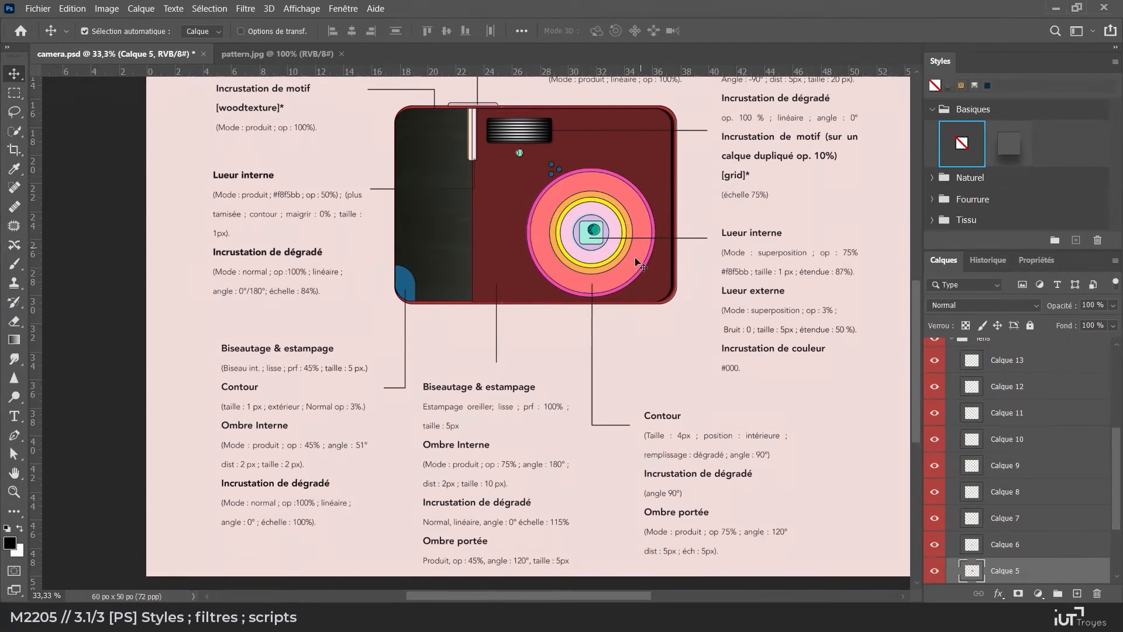
{"action": "left_click", "coordinate": [998, 593]}
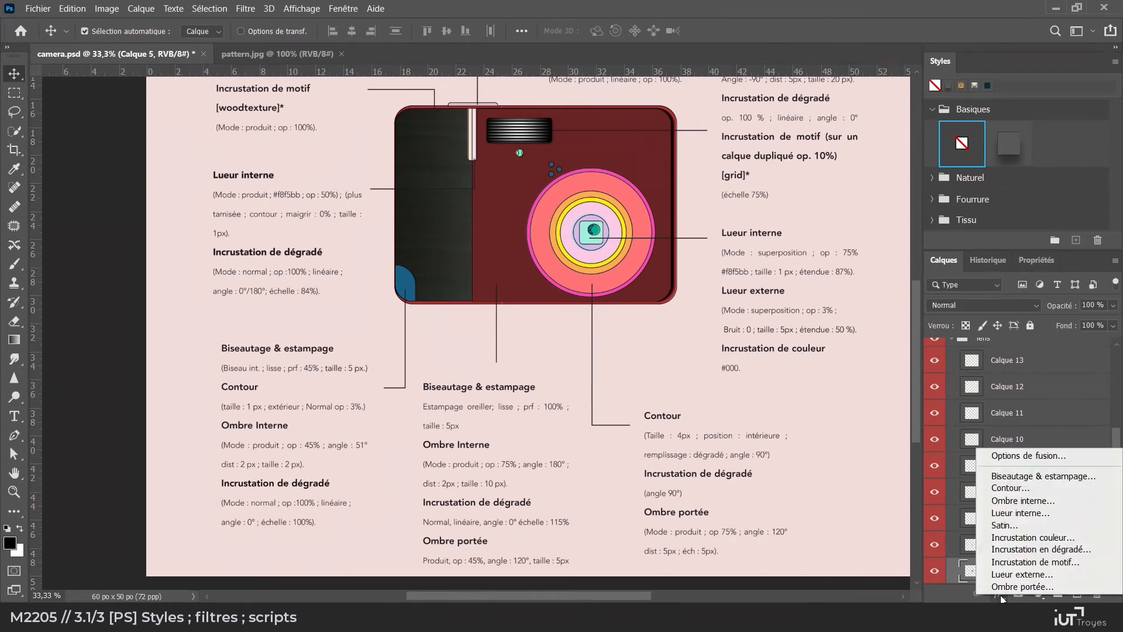
{"action": "left_click", "coordinate": [1009, 460]}
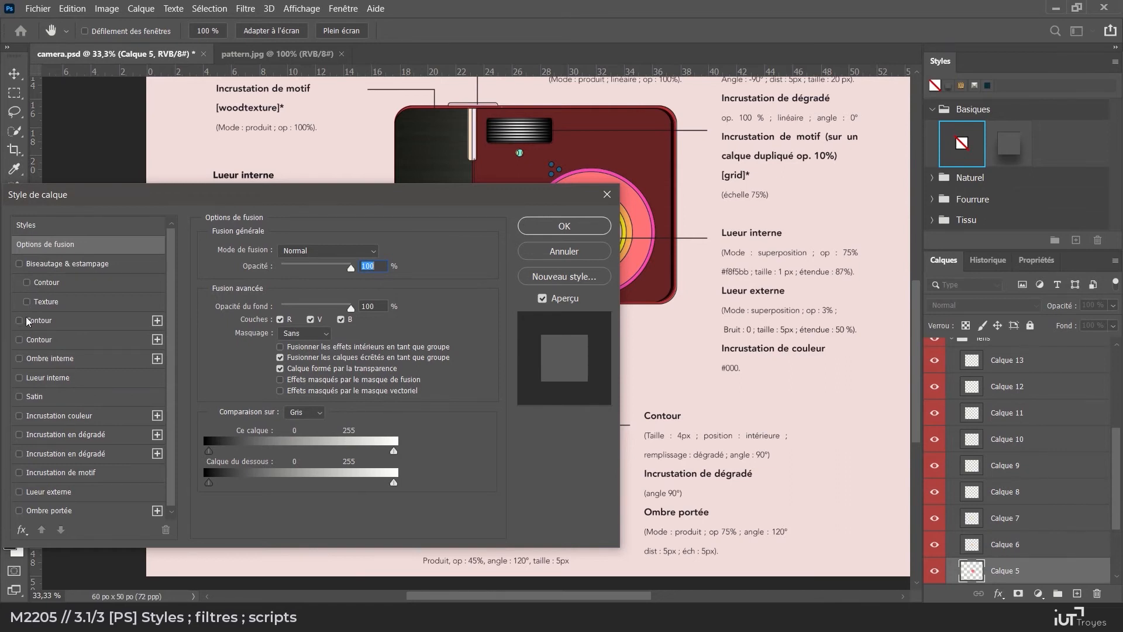
{"action": "left_click", "coordinate": [20, 340]}
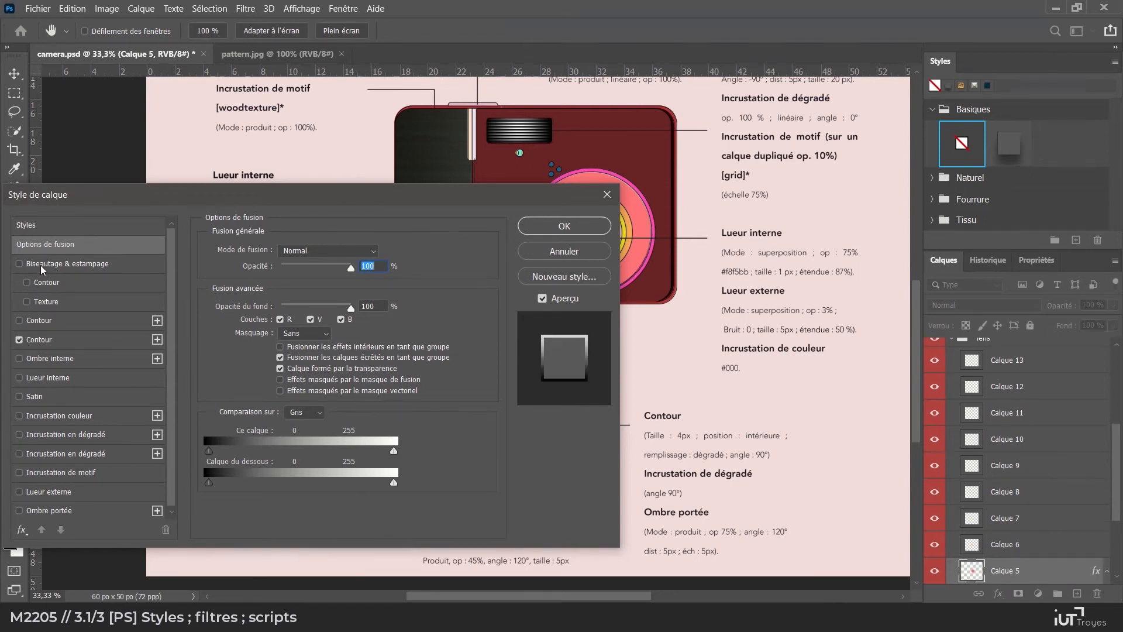
{"action": "left_click", "coordinate": [40, 342]}
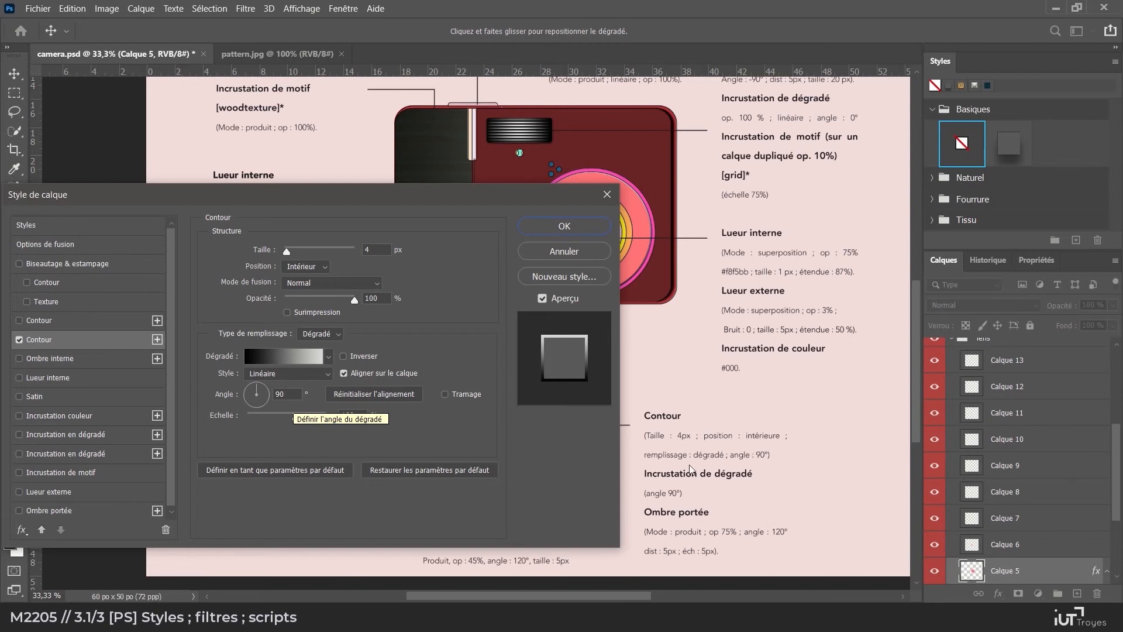
Add a gradient overlay to Calque 5 and set its style to Angle
{"action": "left_click", "coordinate": [74, 455]}
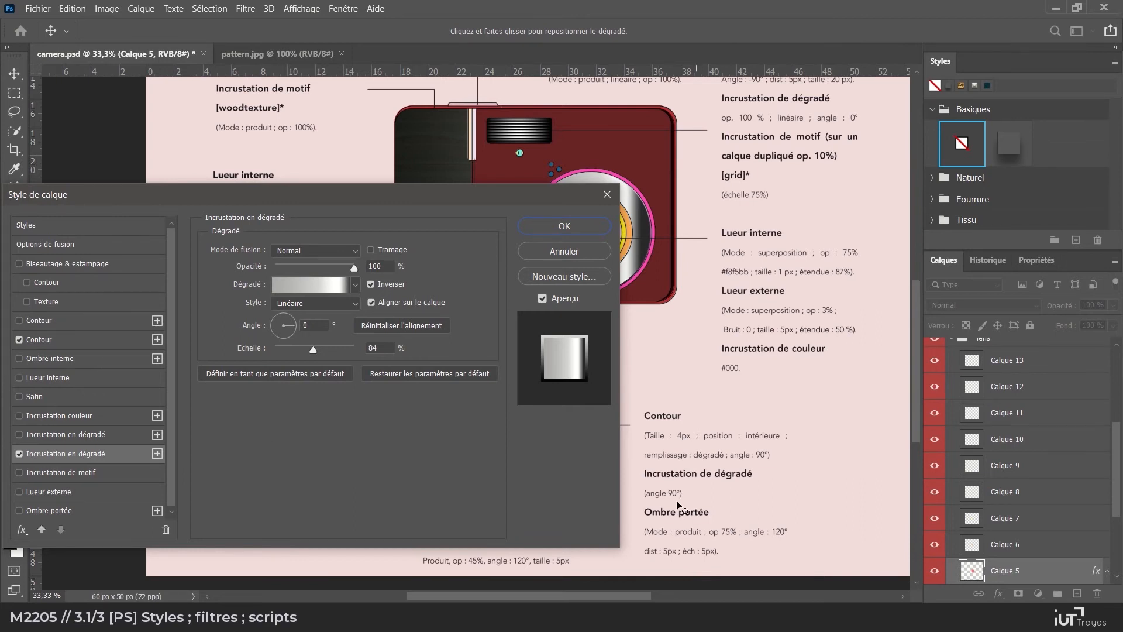
{"action": "left_click_drag", "start_coordinate": [557, 203], "coordinate": [589, 365]}
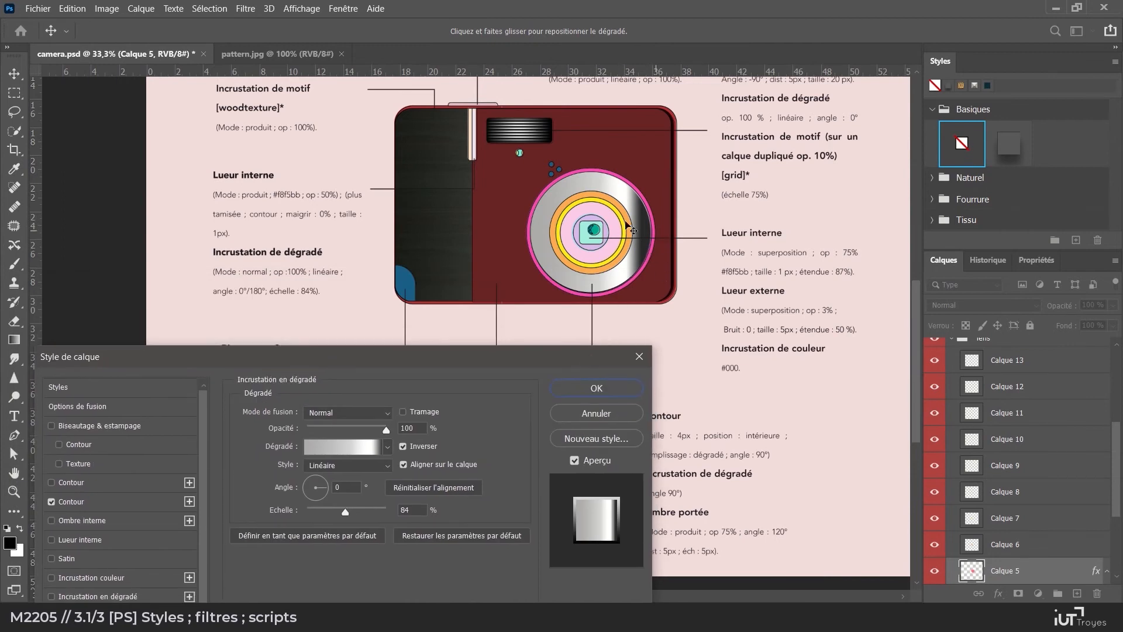
{"action": "left_click_drag", "start_coordinate": [555, 365], "coordinate": [513, 241]}
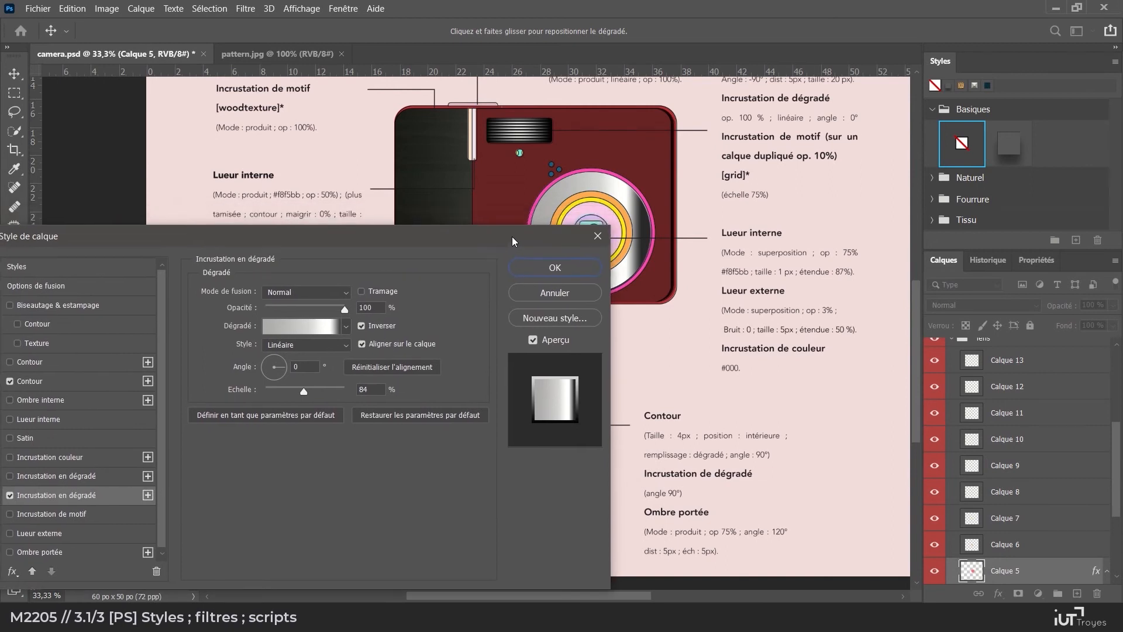
{"action": "left_click", "coordinate": [297, 347]}
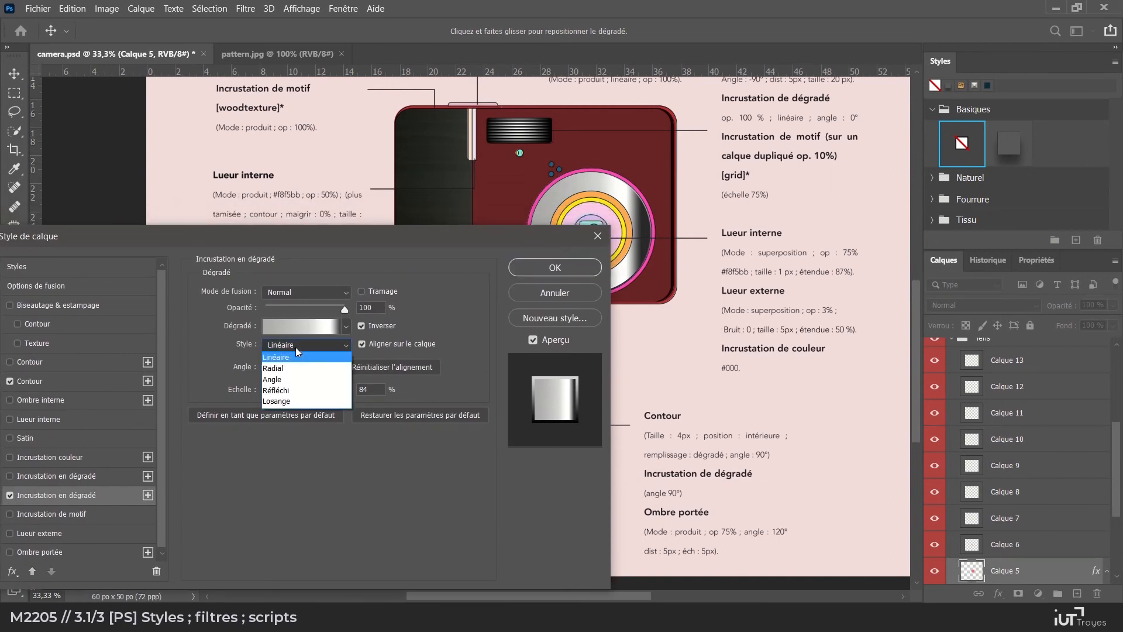
{"action": "left_click", "coordinate": [284, 378]}
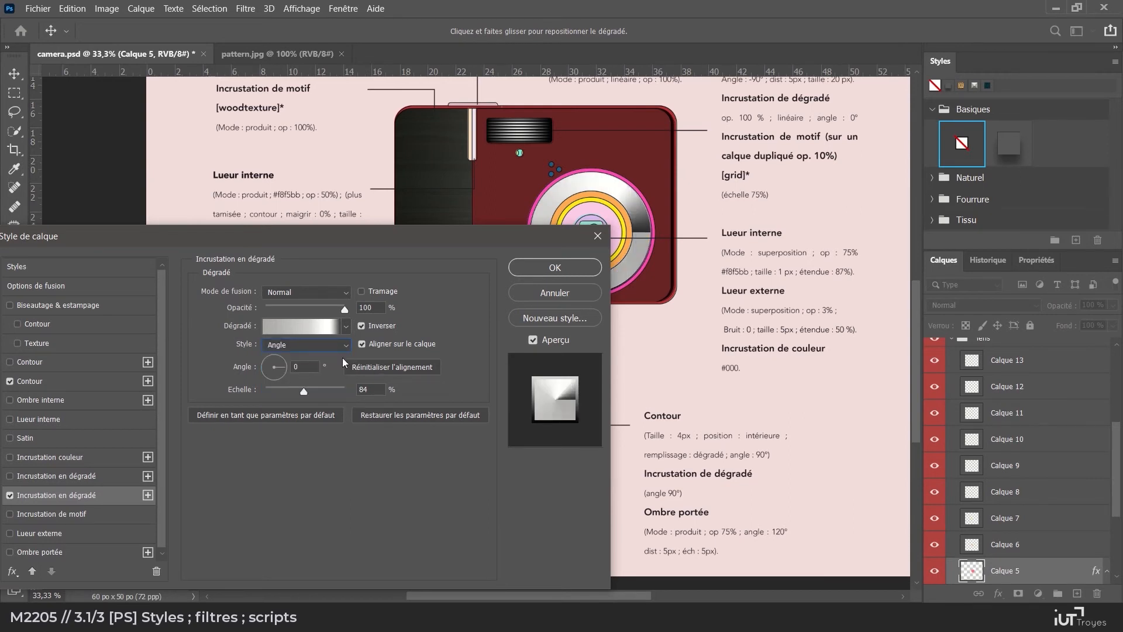
Edit the overlay gradient, moving the gray end stop to about 75 % and adding another gray stop at 100 %
{"action": "left_click", "coordinate": [320, 332]}
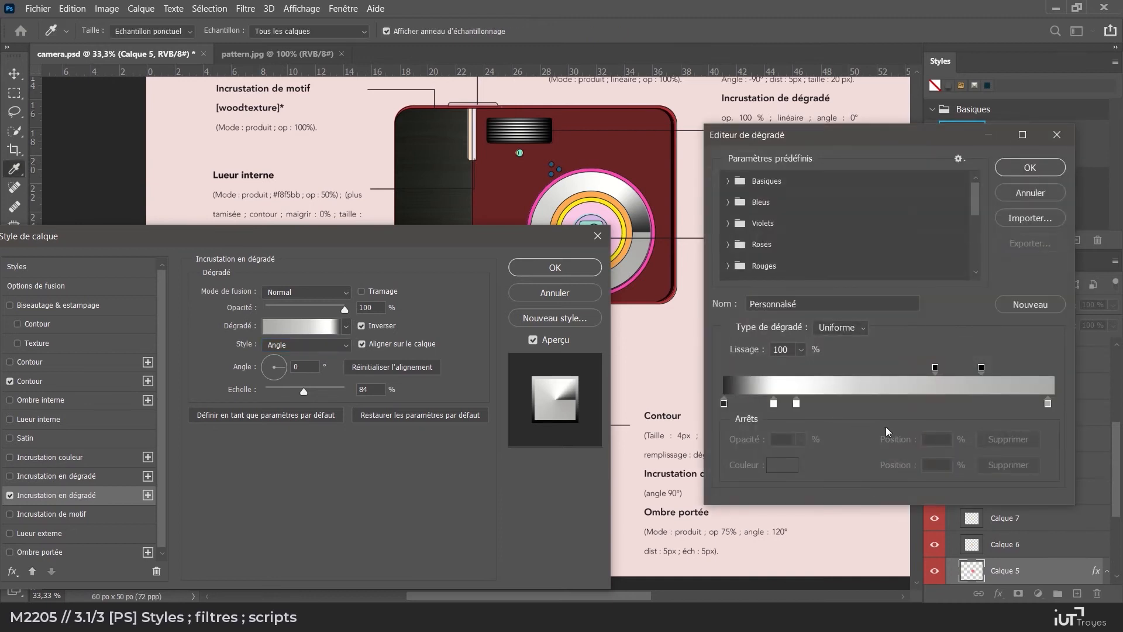
{"action": "left_click_drag", "start_coordinate": [1047, 402], "coordinate": [969, 403]}
{"action": "left_click", "coordinate": [733, 404]}
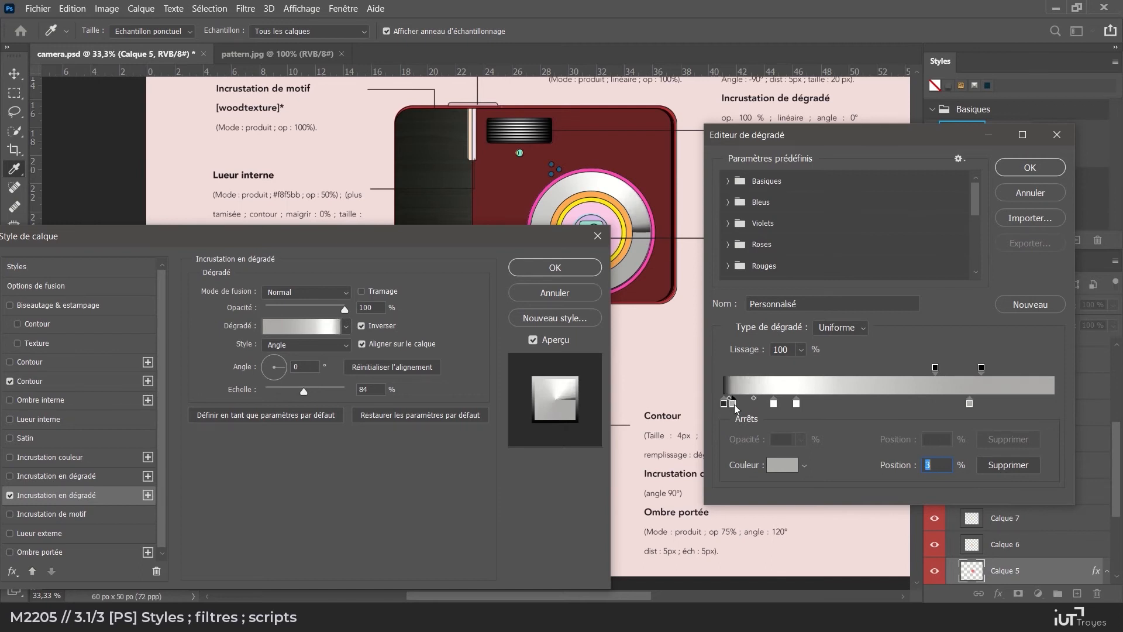
{"action": "left_click_drag", "start_coordinate": [733, 404], "coordinate": [1055, 408]}
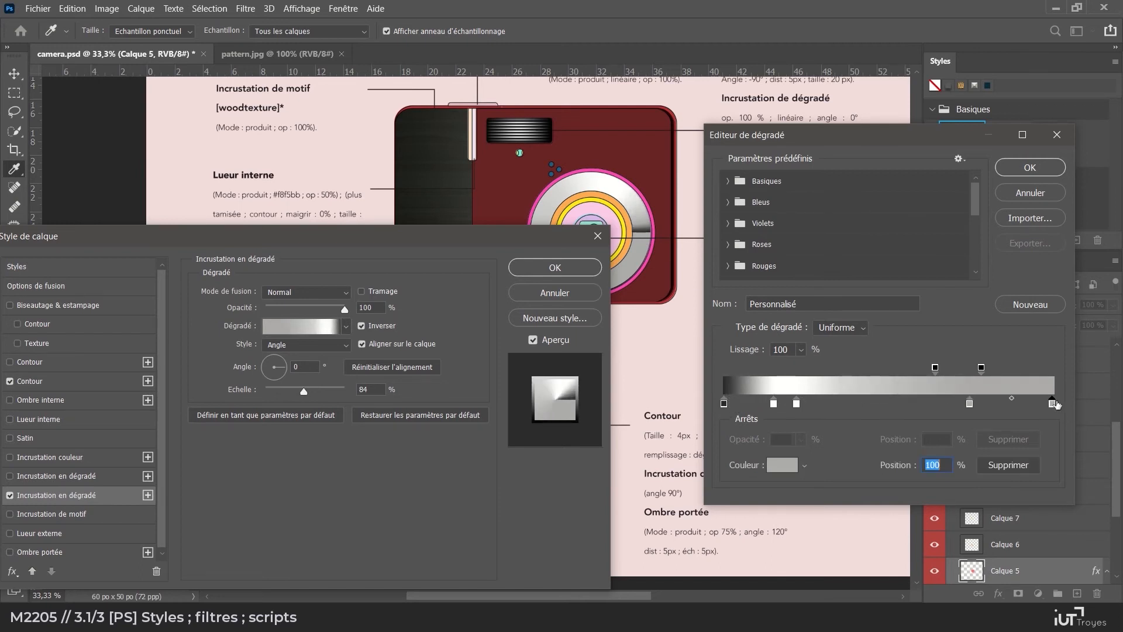
Match the 100 % color stop to the gradient's dark start stop by setting its color to #292929
{"action": "double_click", "coordinate": [724, 404]}
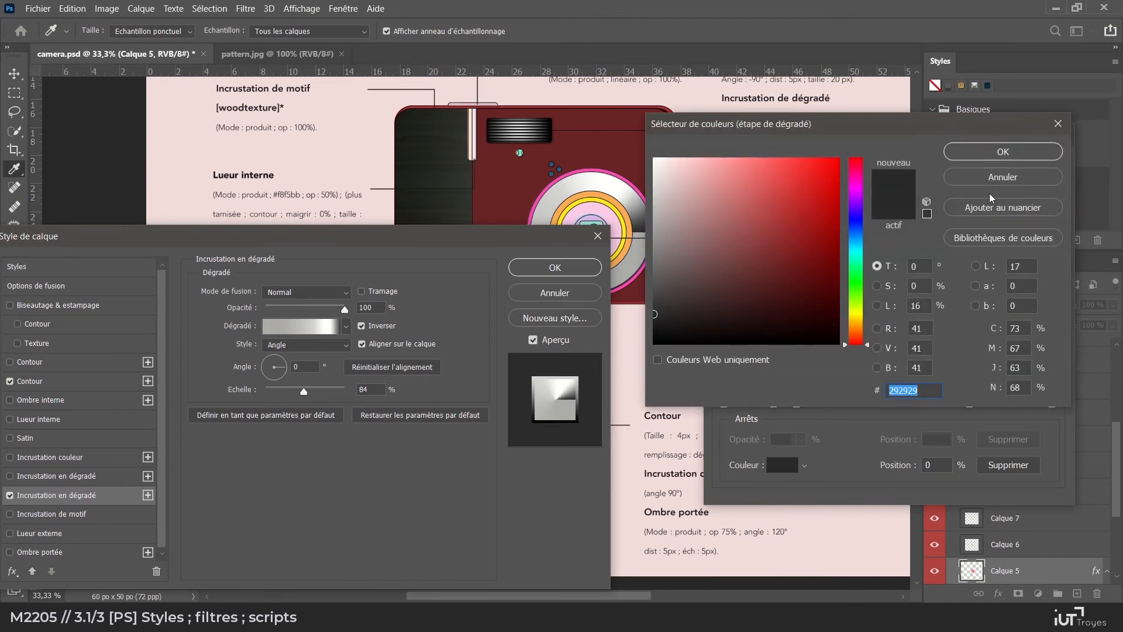
{"action": "left_click", "coordinate": [994, 177]}
{"action": "left_click", "coordinate": [1051, 404]}
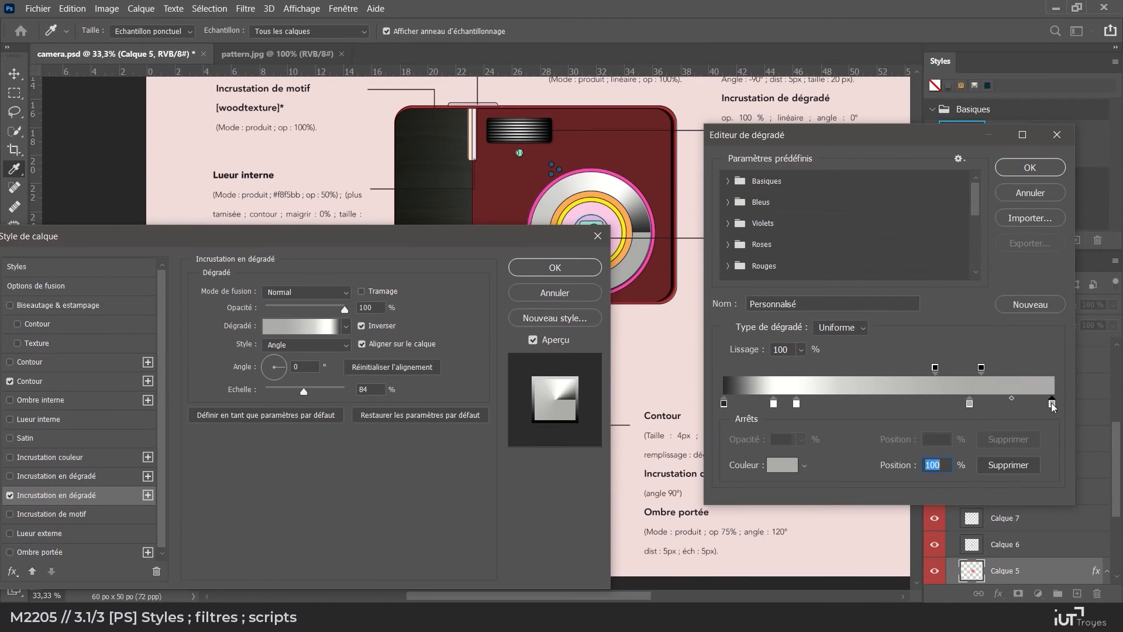
{"action": "double_click", "coordinate": [1052, 403]}
{"action": "type", "text": "292929"}
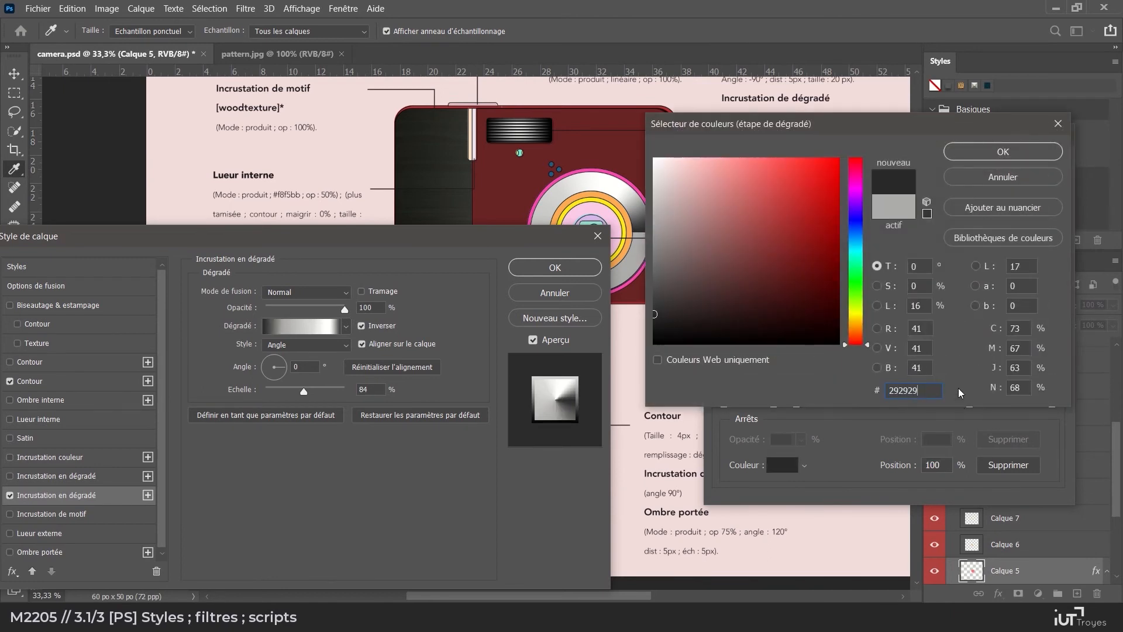
{"action": "left_click", "coordinate": [1013, 152]}
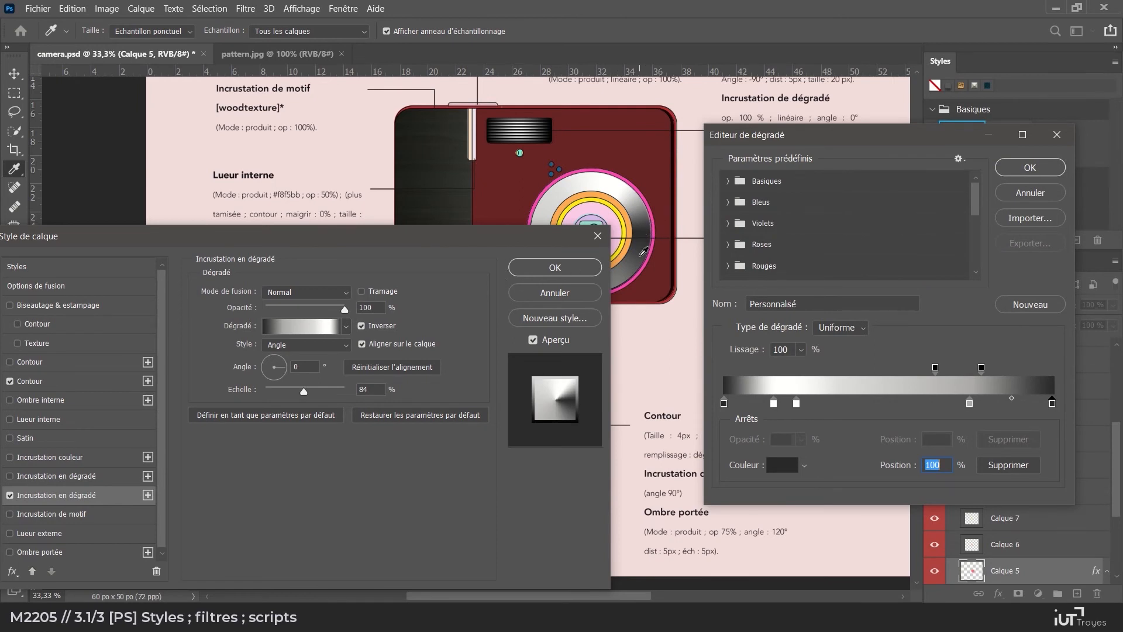
Reposition the gradient stops, with the dark end at about 88 %, gray at 65 % and white at 22 % and about 30 %, and apply the gradient
{"action": "left_click_drag", "start_coordinate": [1052, 403], "coordinate": [937, 404]}
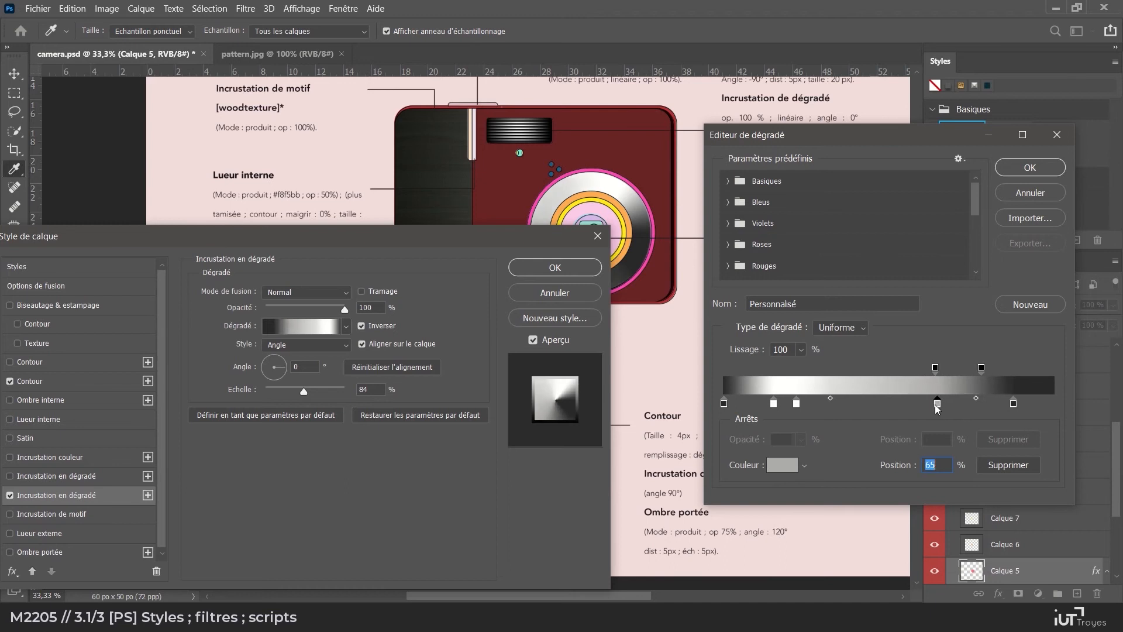
{"action": "left_click", "coordinate": [797, 404]}
{"action": "mouse_move", "coordinate": [797, 404]}
{"action": "left_mouse_down"}
{"action": "mouse_move", "coordinate": [822, 404]}
{"action": "mouse_move", "coordinate": [797, 404]}
{"action": "left_mouse_up"}
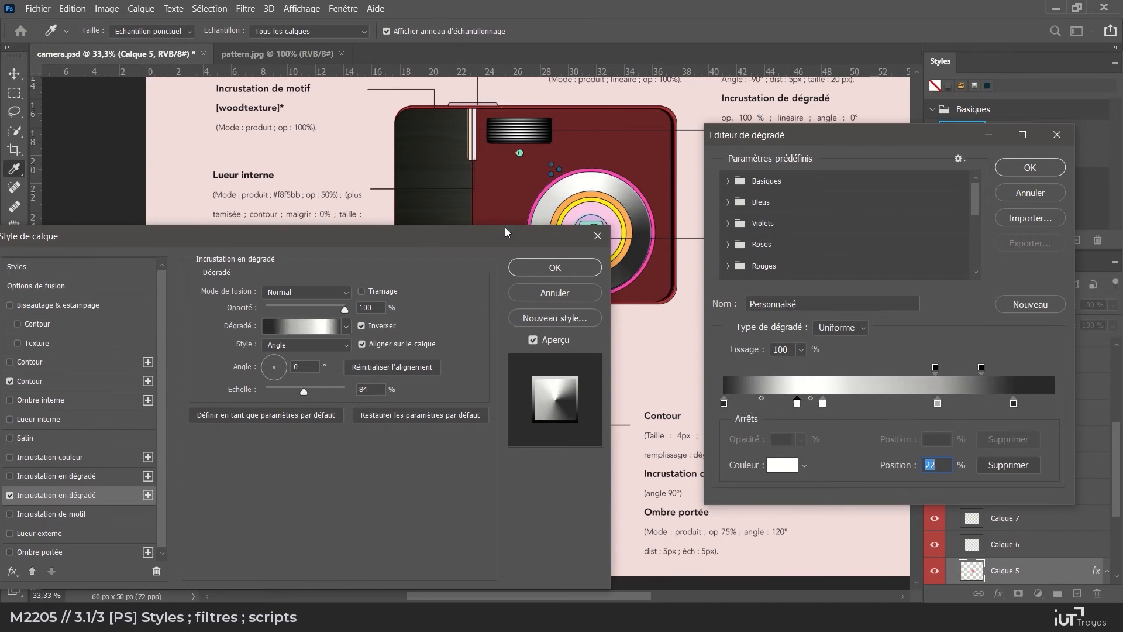
{"action": "left_click", "coordinate": [1047, 174]}
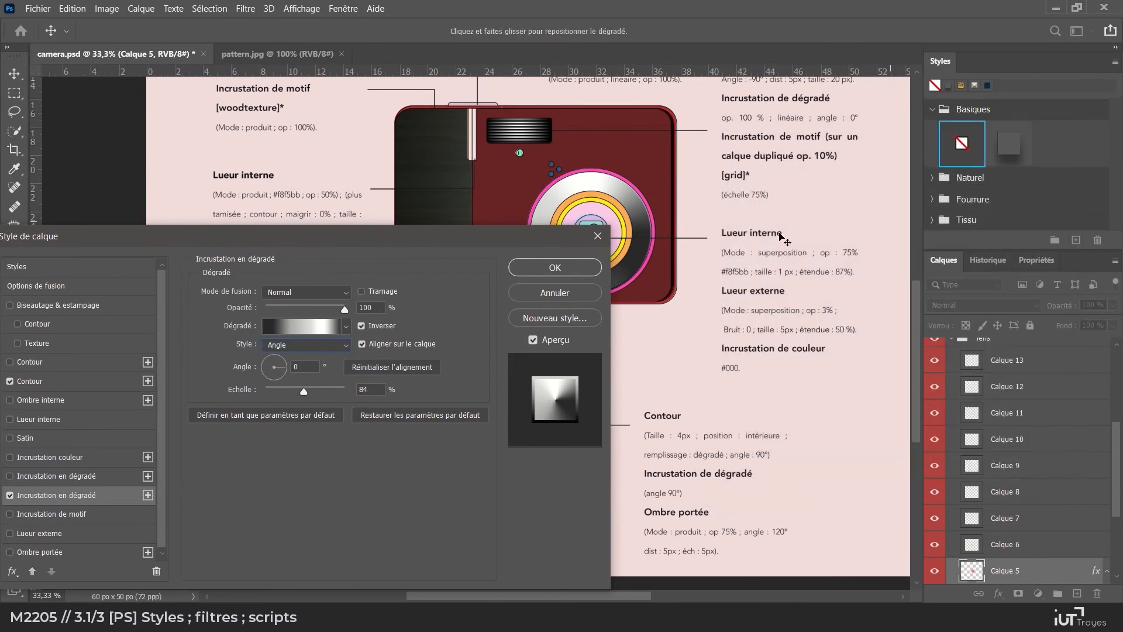
Enable a drop shadow on Calque 5 and open its settings
{"action": "left_click_drag", "start_coordinate": [508, 234], "coordinate": [643, 337]}
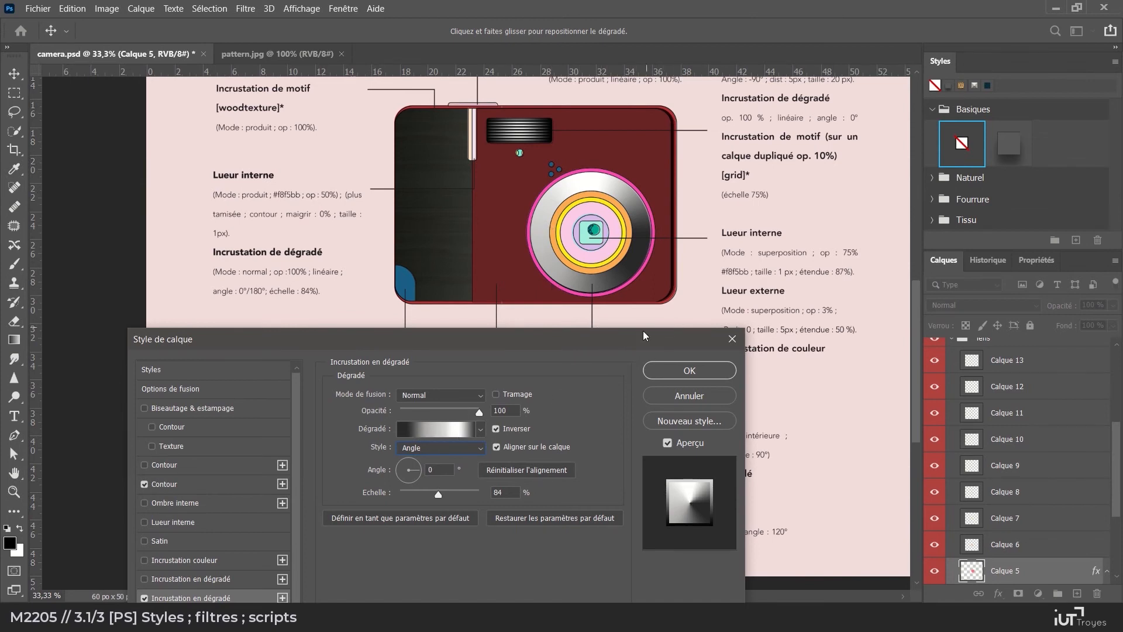
{"action": "left_click_drag", "start_coordinate": [643, 348], "coordinate": [494, 259]}
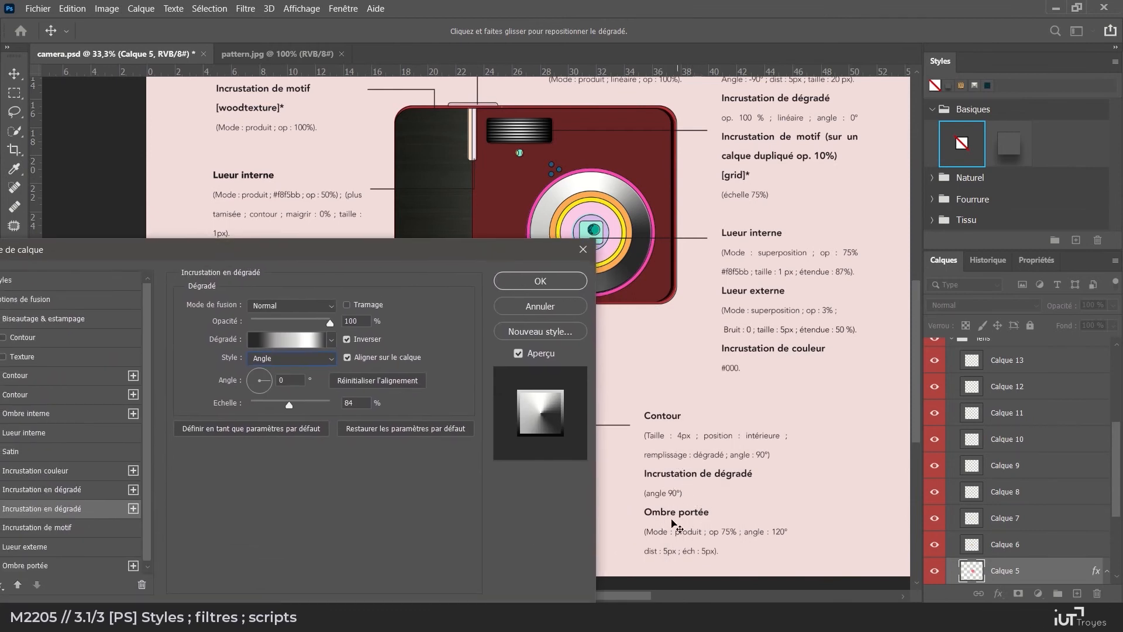
{"action": "left_click_drag", "start_coordinate": [412, 252], "coordinate": [456, 158]}
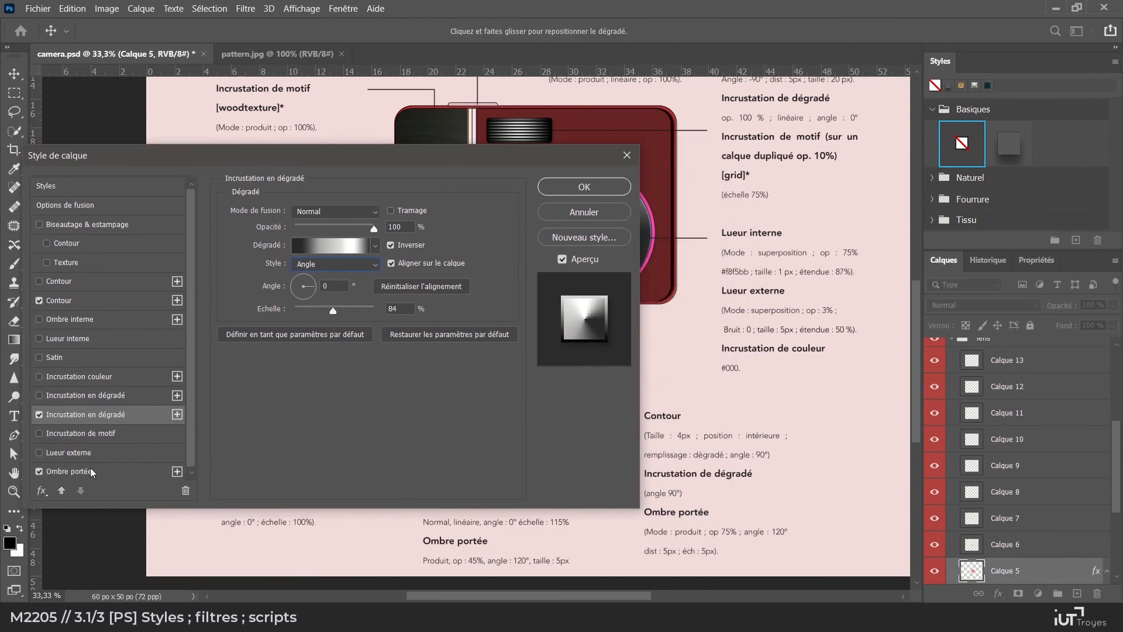
{"action": "left_click", "coordinate": [100, 473]}
{"action": "left_click_drag", "start_coordinate": [417, 170], "coordinate": [309, 220]}
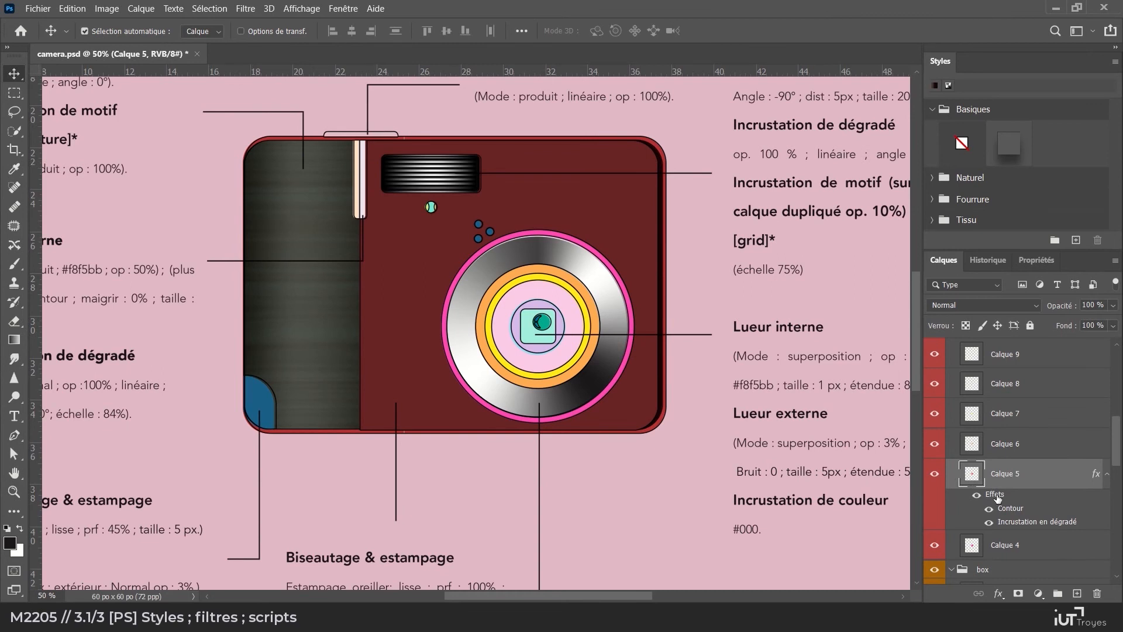
Try copying and then moving Calque 5's layer effects onto Calque 6, reverting each attempt
{"action": "left_click_drag", "start_coordinate": [996, 497], "coordinate": [995, 448]}
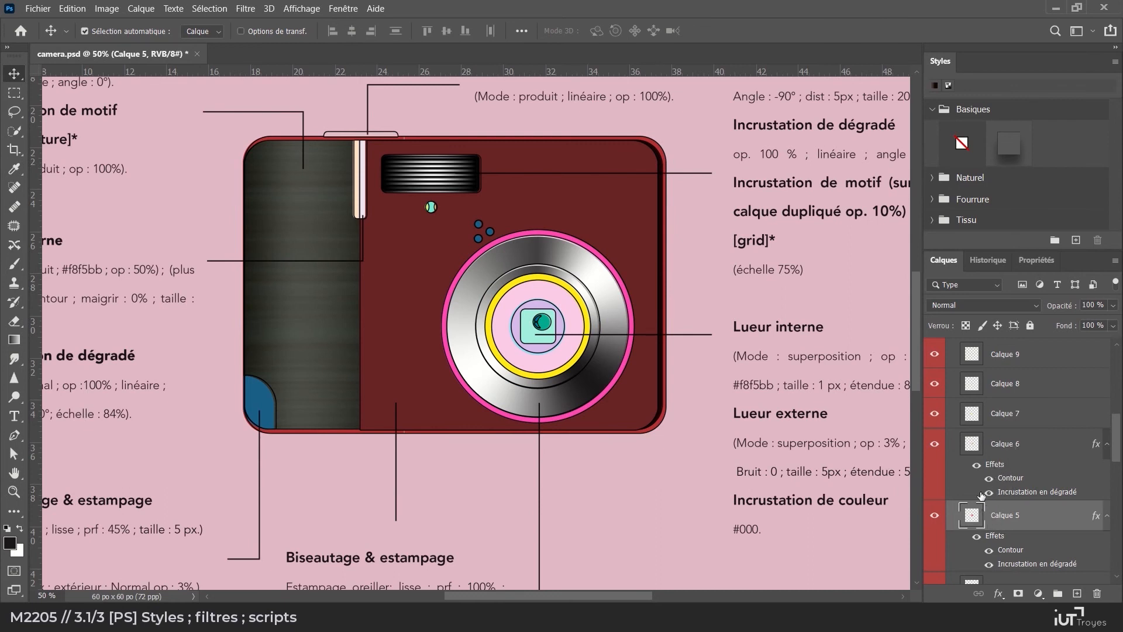
{"action": "key", "text": "ctrl+z"}
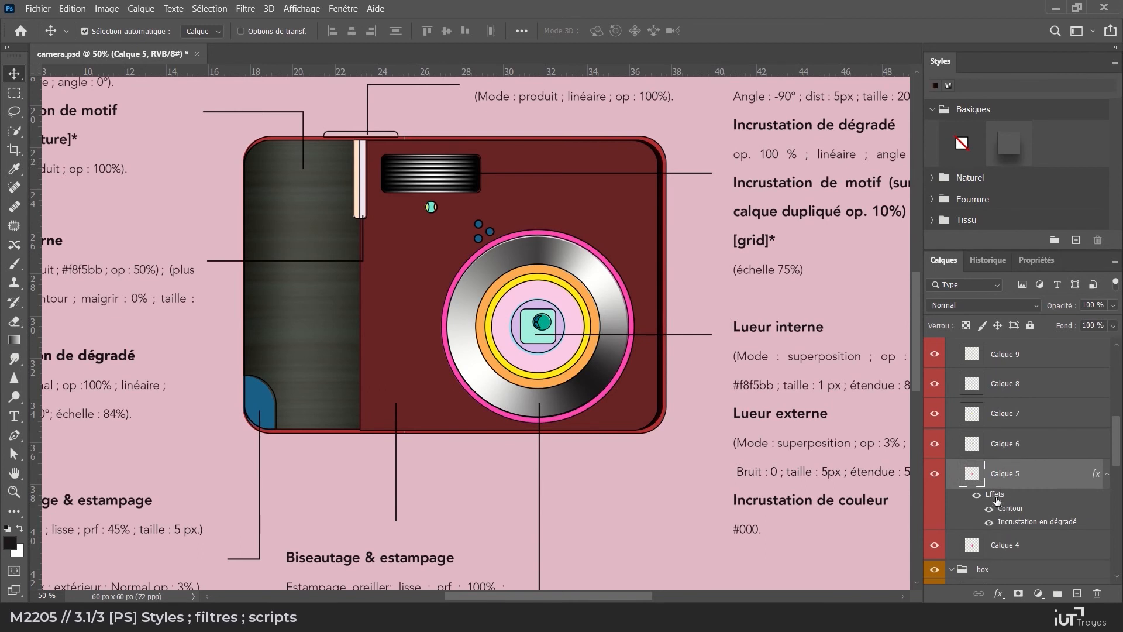
{"action": "left_click_drag", "start_coordinate": [998, 496], "coordinate": [1001, 447]}
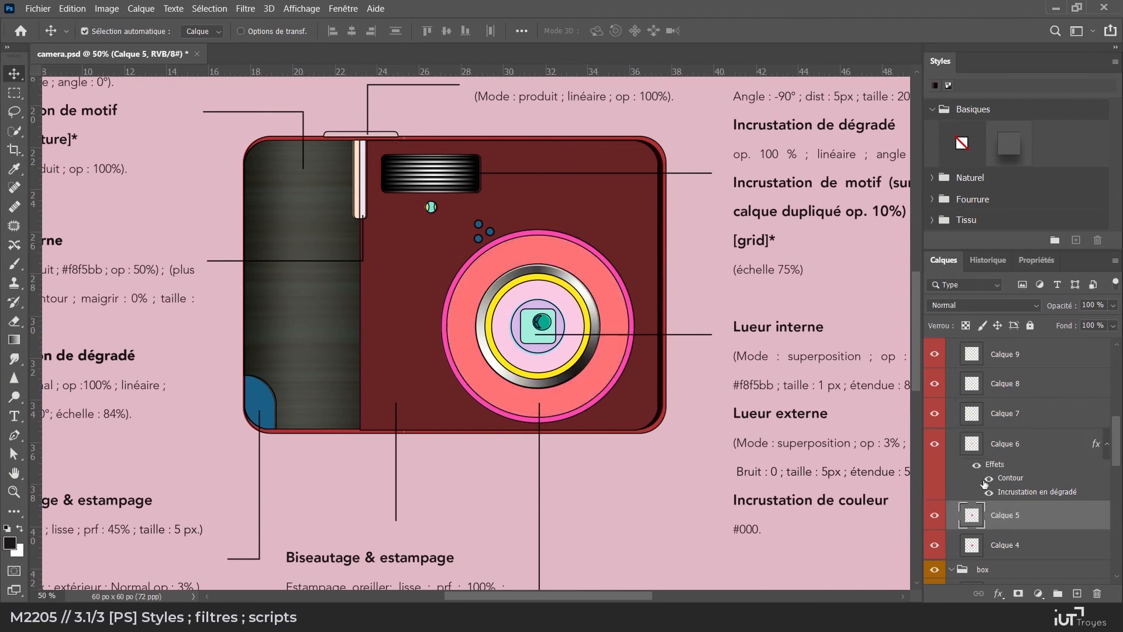
{"action": "left_click_drag", "start_coordinate": [983, 490], "coordinate": [994, 516]}
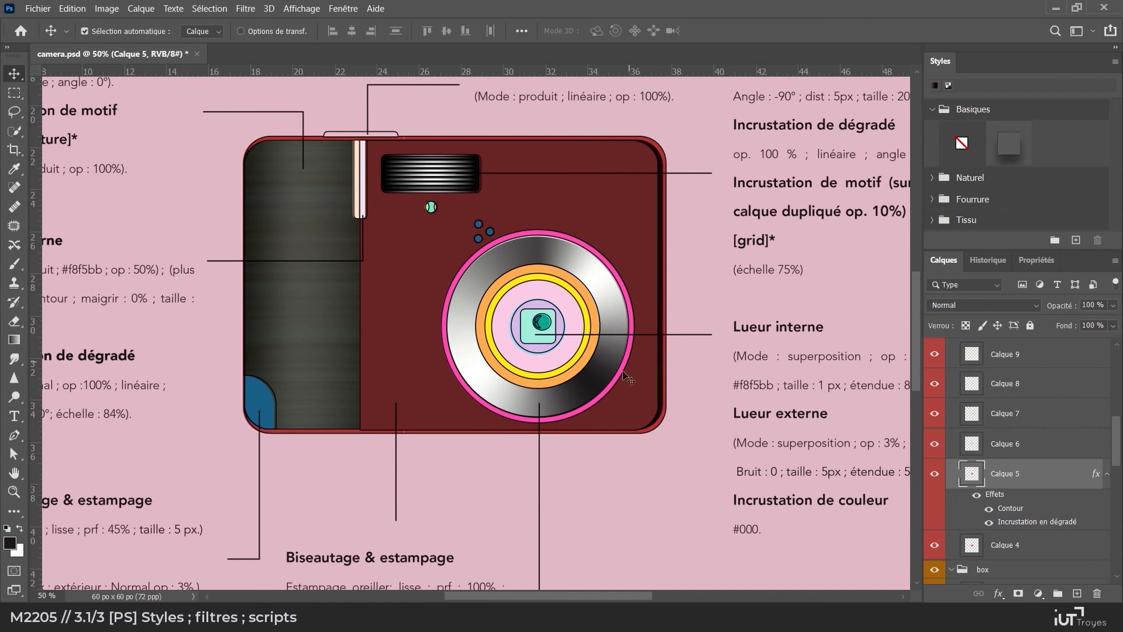
Copy Calque 5's layer style and paste it onto Calque 6 through Calque 9
{"action": "right_click", "coordinate": [1032, 476]}
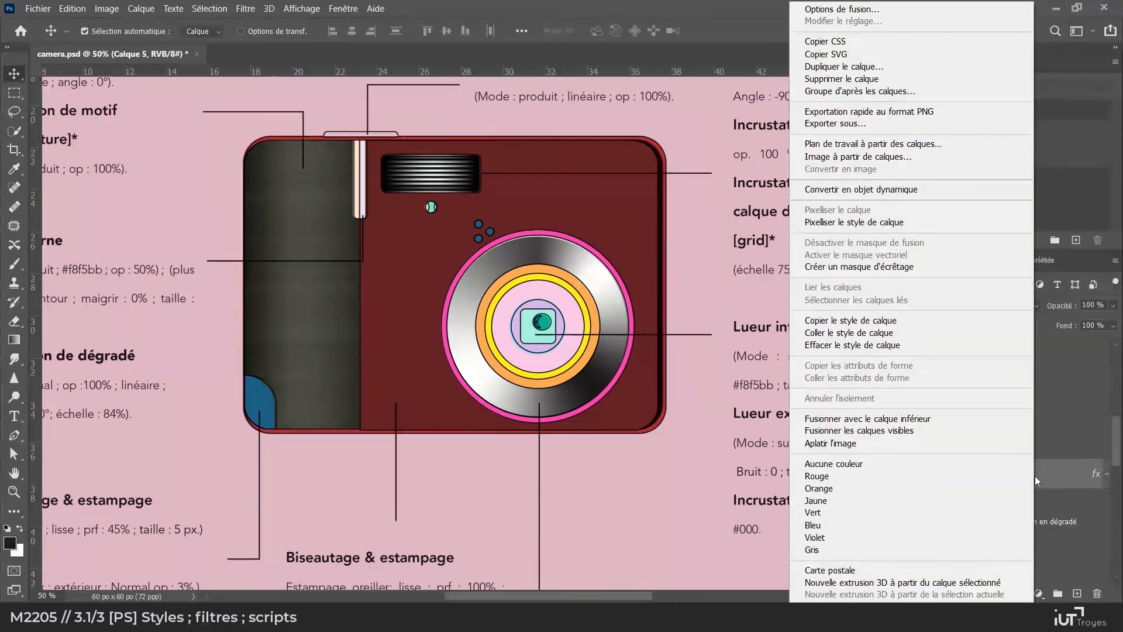
{"action": "left_click", "coordinate": [880, 323]}
{"action": "scroll", "coordinate": [1047, 455], "scroll_direction": "up", "scroll_amount": 2}
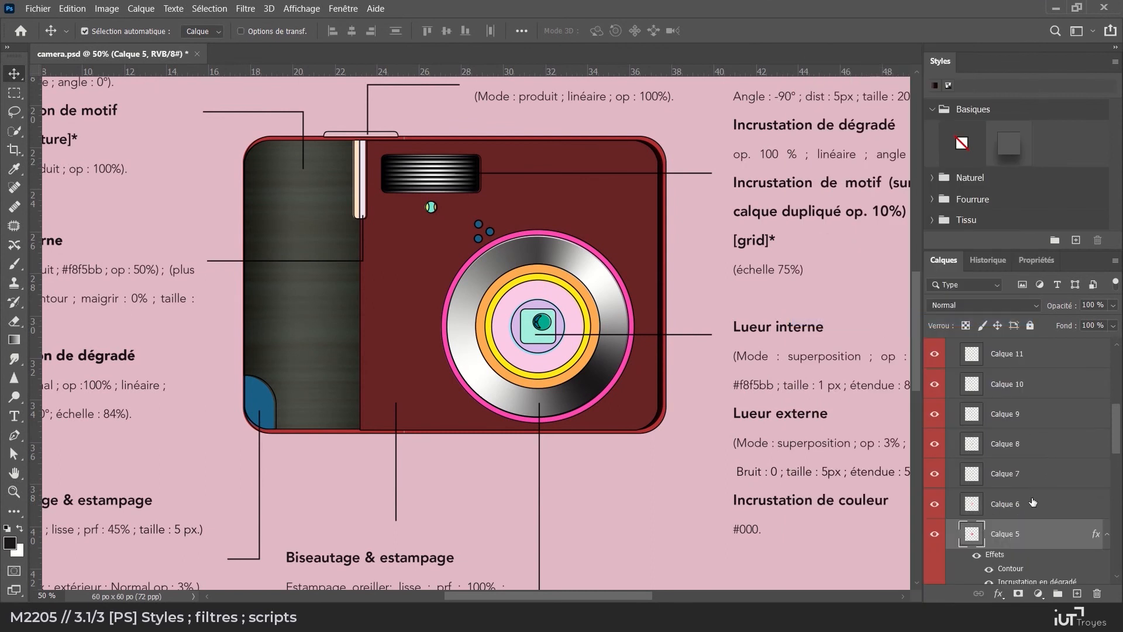
{"action": "left_click", "coordinate": [1025, 505]}
{"action": "left_click", "coordinate": [1012, 416], "text": "shift"}
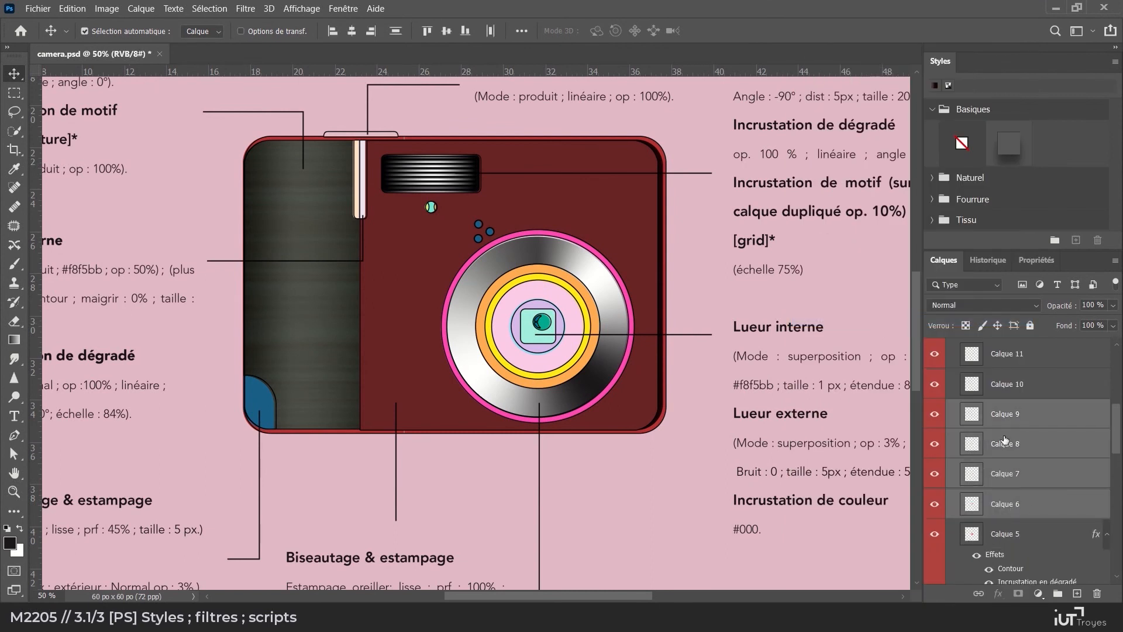
{"action": "right_click", "coordinate": [1023, 445]}
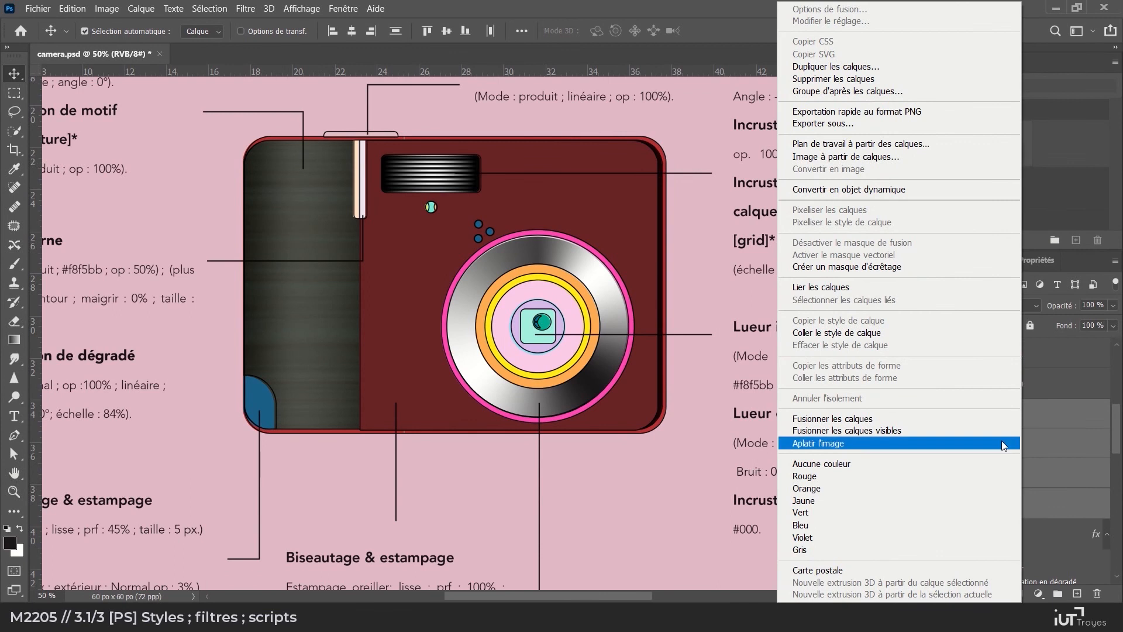
{"action": "left_click", "coordinate": [842, 333]}
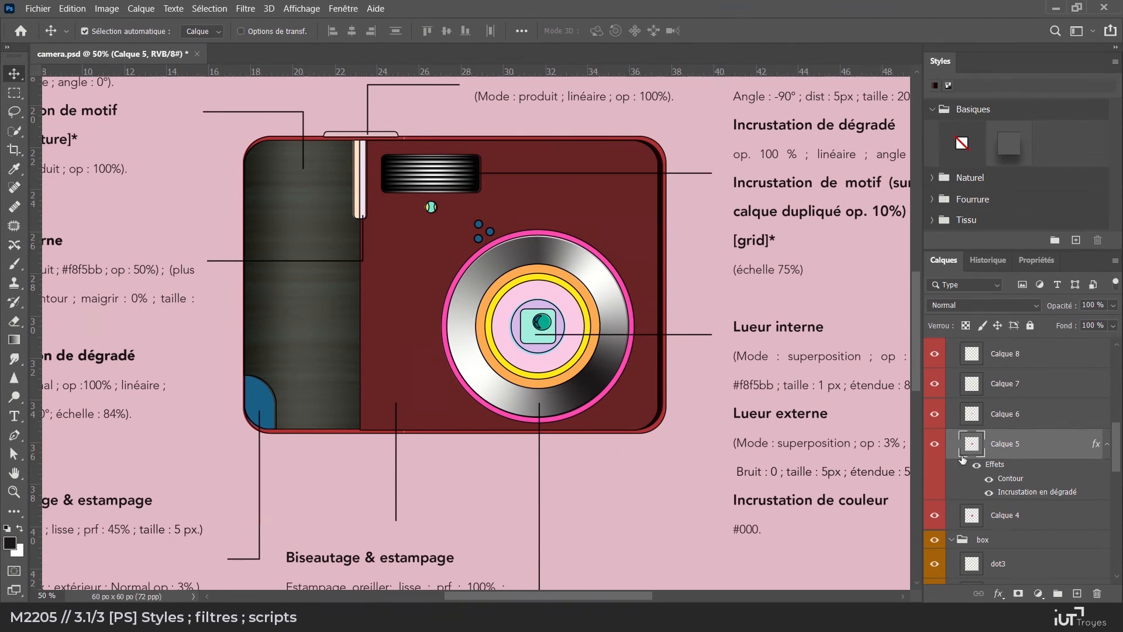
Save Calque 5's layer style as a new style preset named "ob" and apply that preset to Calque 6
{"action": "double_click", "coordinate": [993, 466]}
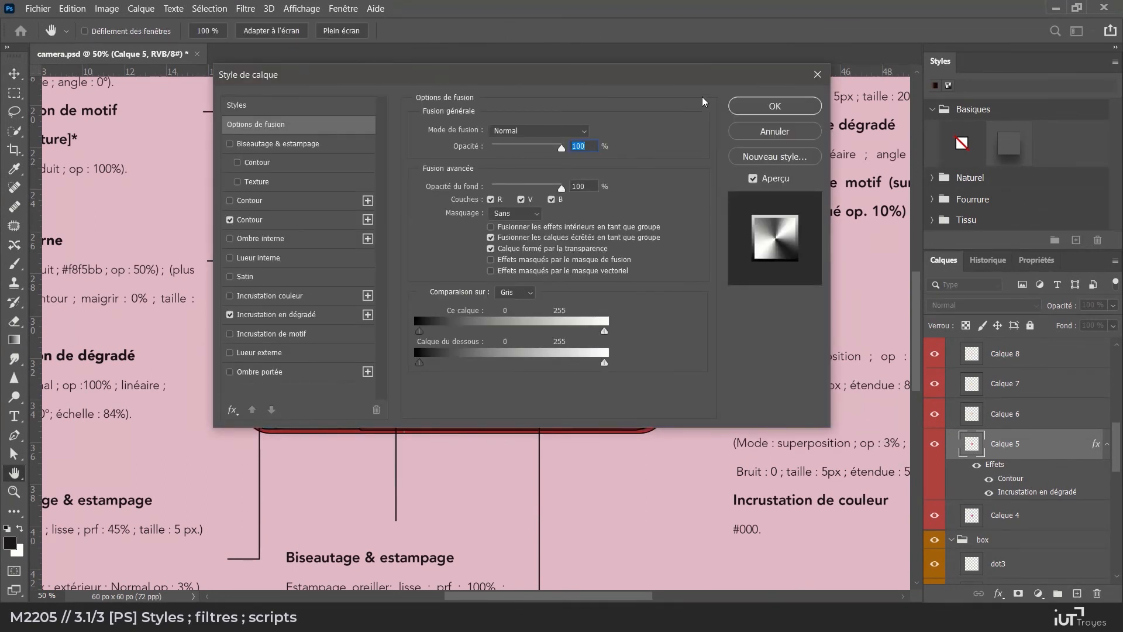
{"action": "mouse_move", "coordinate": [690, 84]}
{"action": "left_mouse_down"}
{"action": "mouse_move", "coordinate": [529, 281]}
{"action": "mouse_move", "coordinate": [619, 245]}
{"action": "left_mouse_up"}
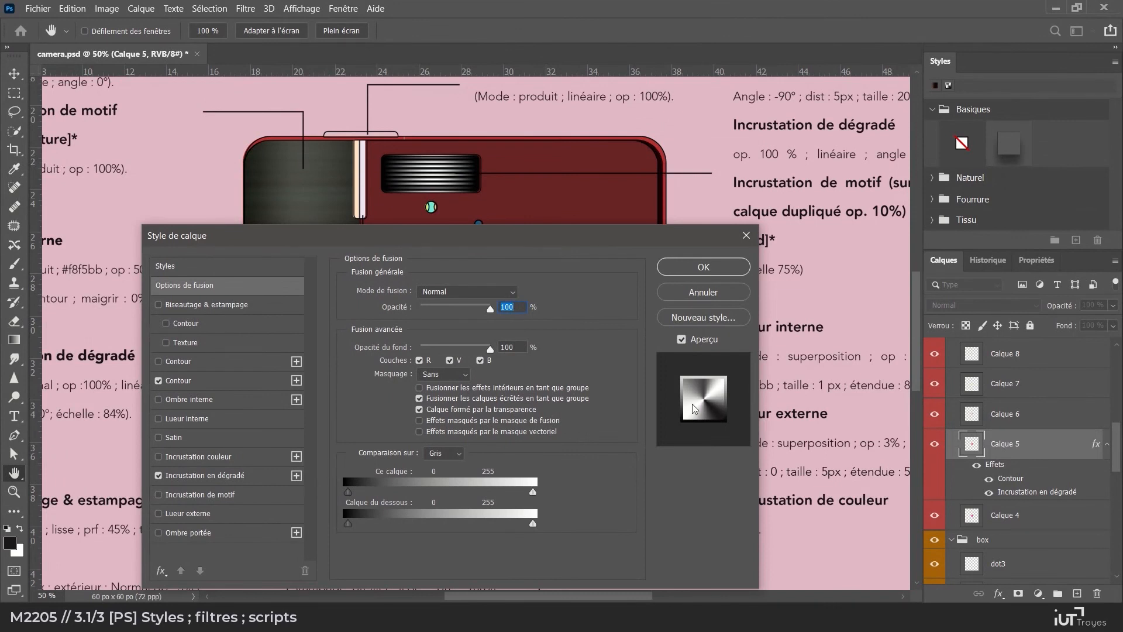
{"action": "left_click_drag", "start_coordinate": [576, 237], "coordinate": [606, 183]}
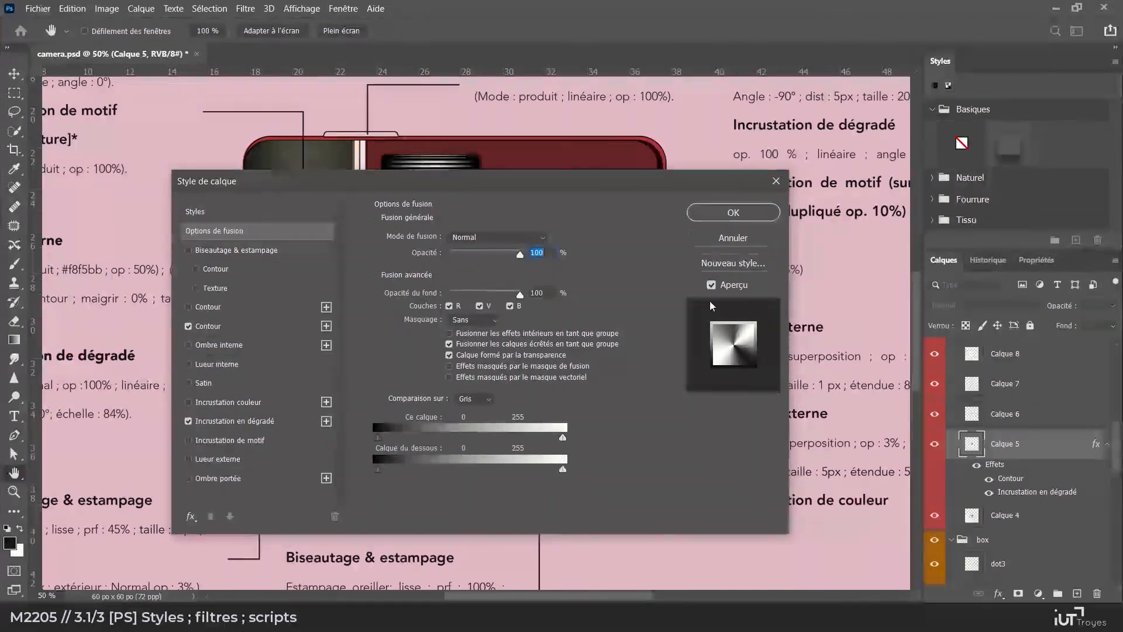
{"action": "left_click", "coordinate": [734, 263]}
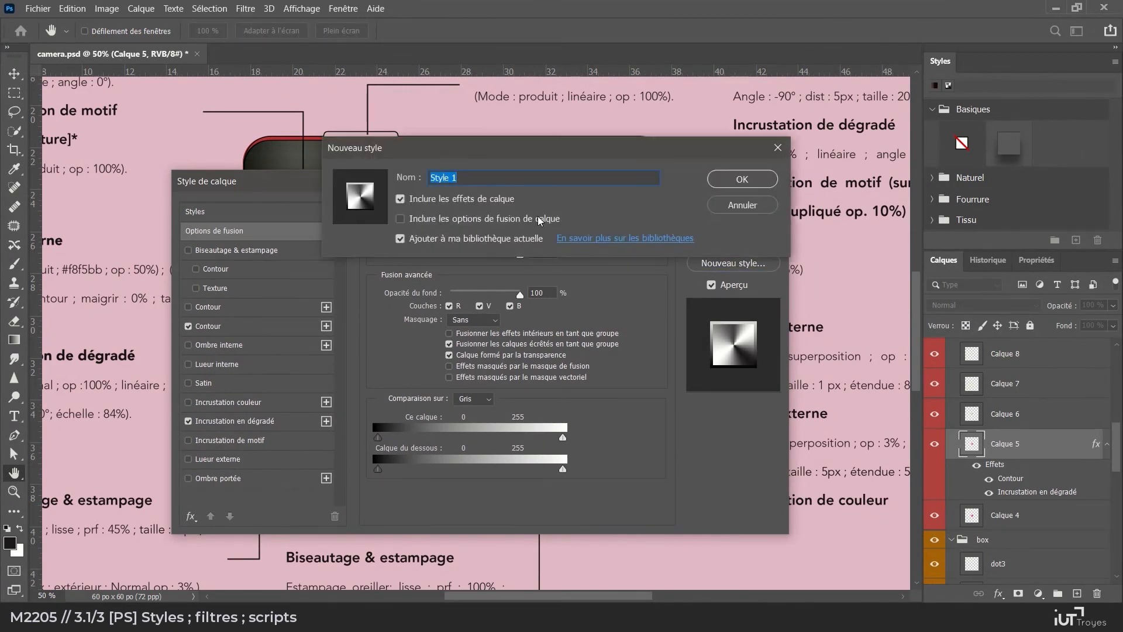
{"action": "type", "text": "ob"}
{"action": "left_click", "coordinate": [742, 179]}
{"action": "left_click", "coordinate": [738, 213]}
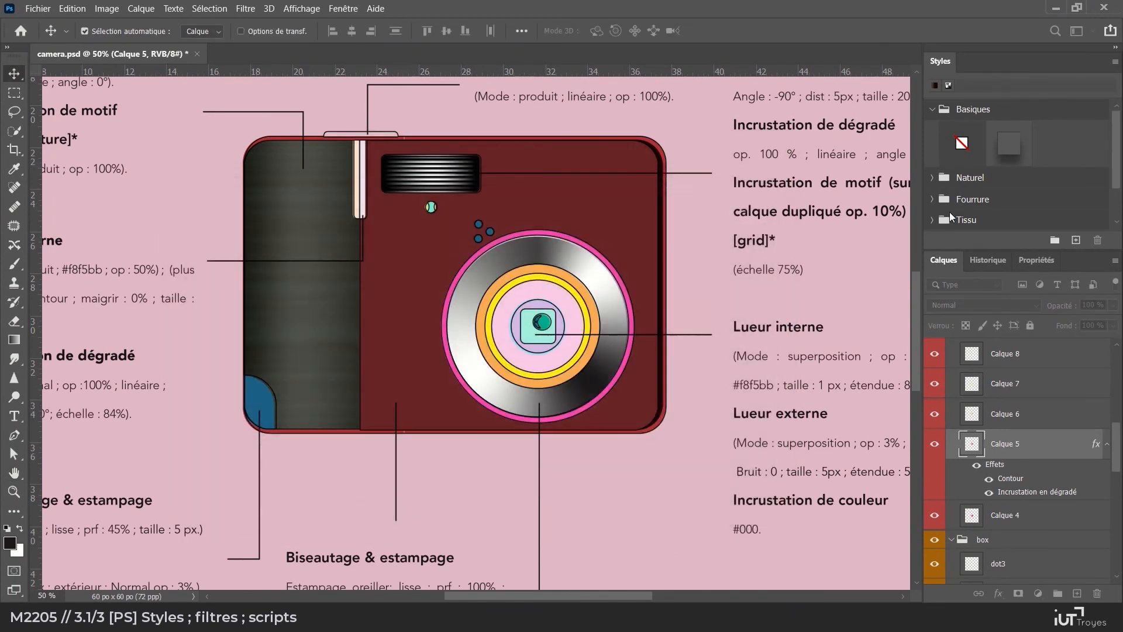
{"action": "scroll", "coordinate": [1046, 184], "scroll_direction": "down", "scroll_amount": 1}
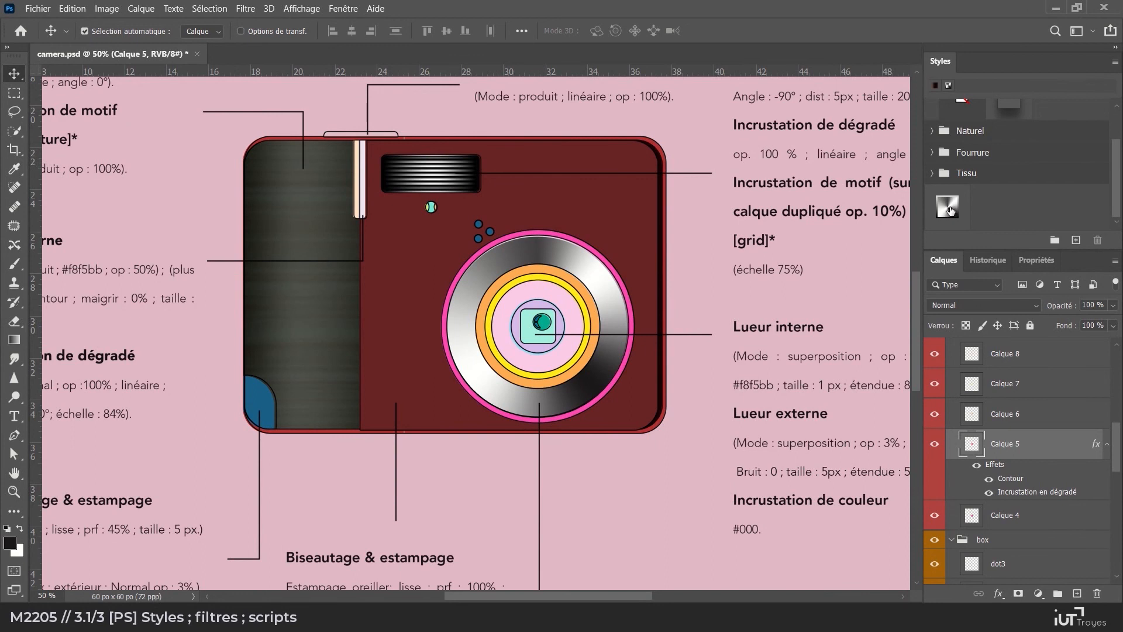
{"action": "left_click_drag", "start_coordinate": [946, 204], "coordinate": [1016, 419]}
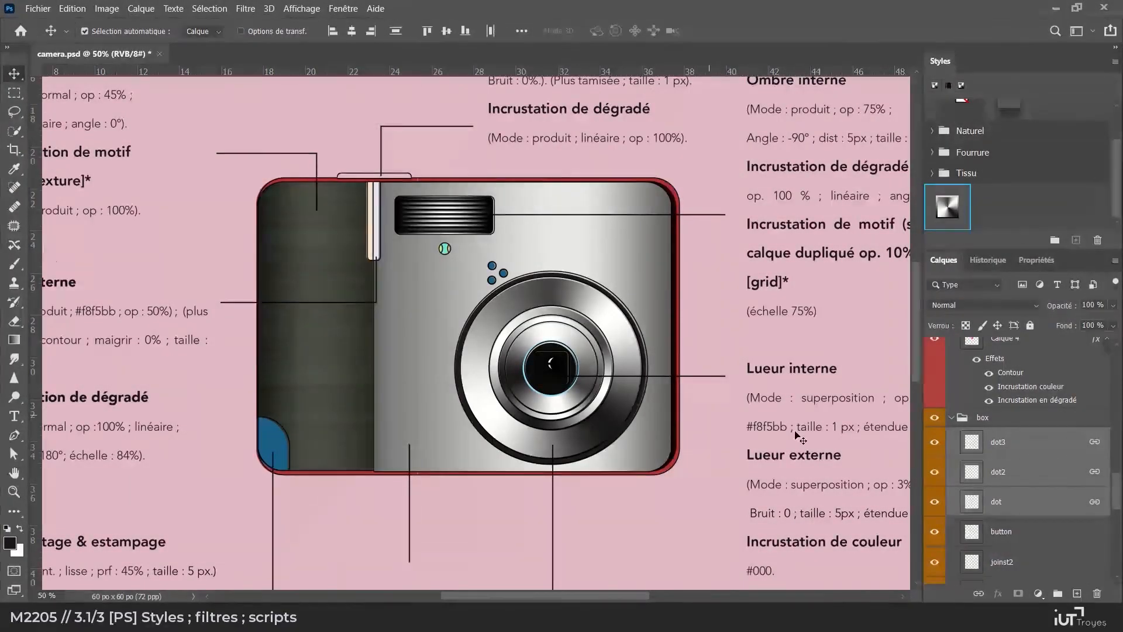
Group the dot, dot2 and dot3 layers inside the box group
{"action": "left_click", "coordinate": [1057, 593]}
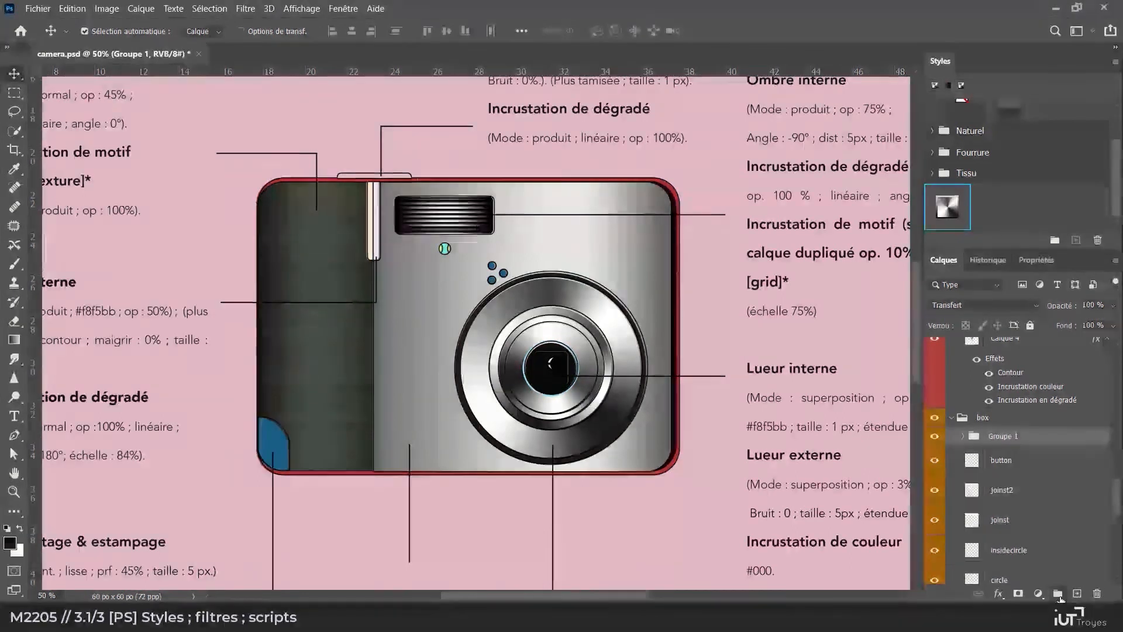
{"action": "left_click", "coordinate": [962, 437]}
{"action": "left_click", "coordinate": [962, 437]}
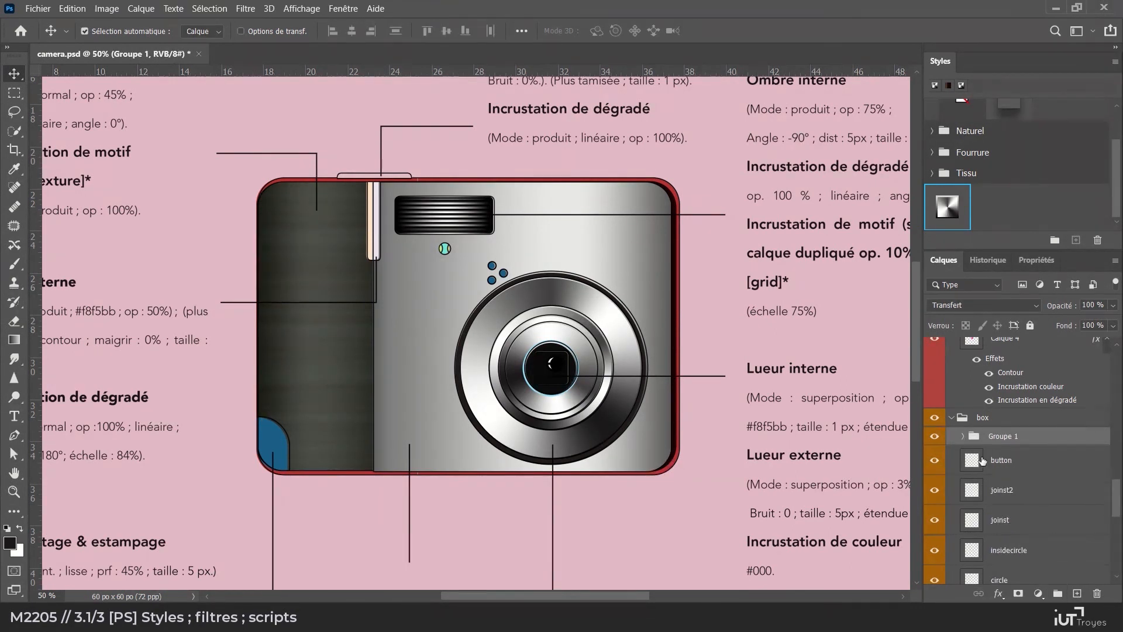
Add a color overlay in Normal mode at 100 % opacity to the dots' group, picking the dark color #221b21
{"action": "left_click", "coordinate": [999, 595]}
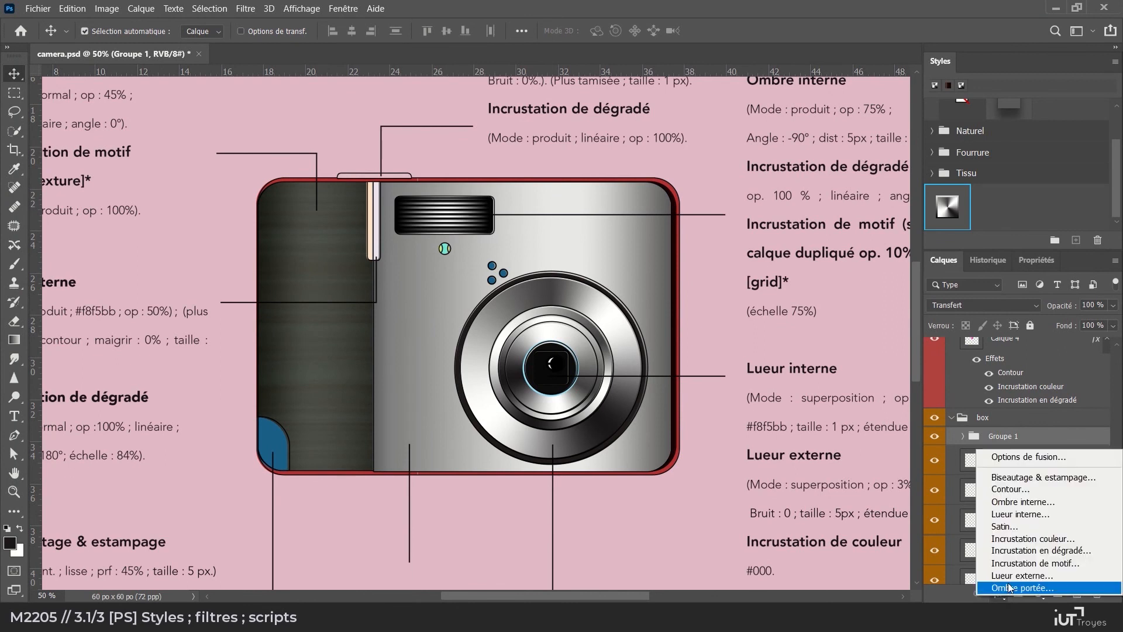
{"action": "left_click", "coordinate": [1032, 539]}
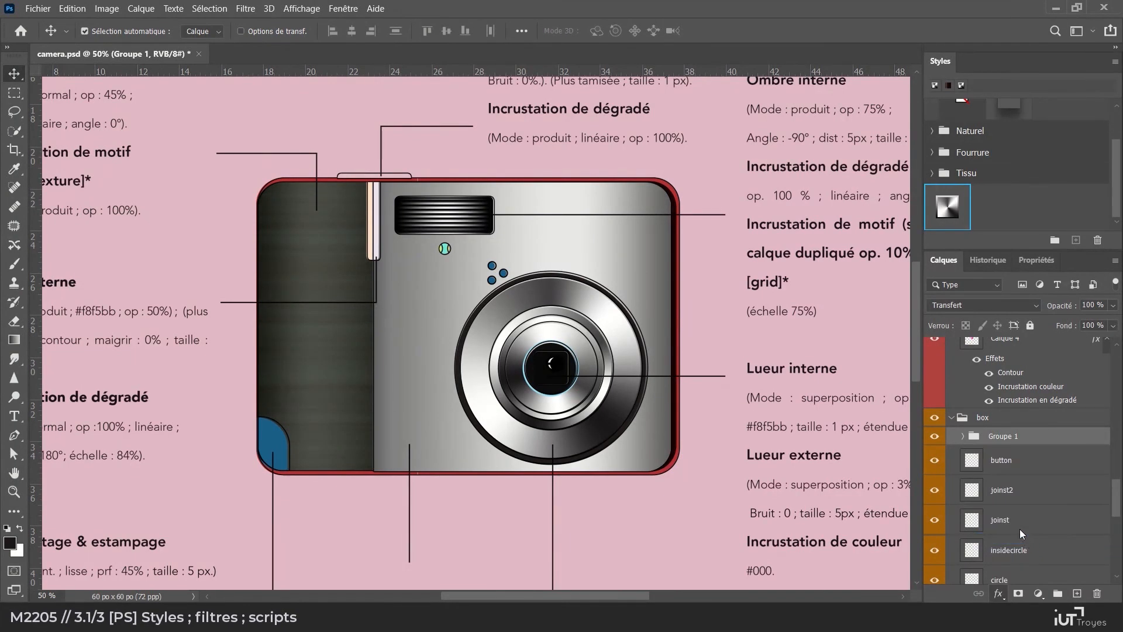
{"action": "left_click_drag", "start_coordinate": [719, 234], "coordinate": [842, 210]}
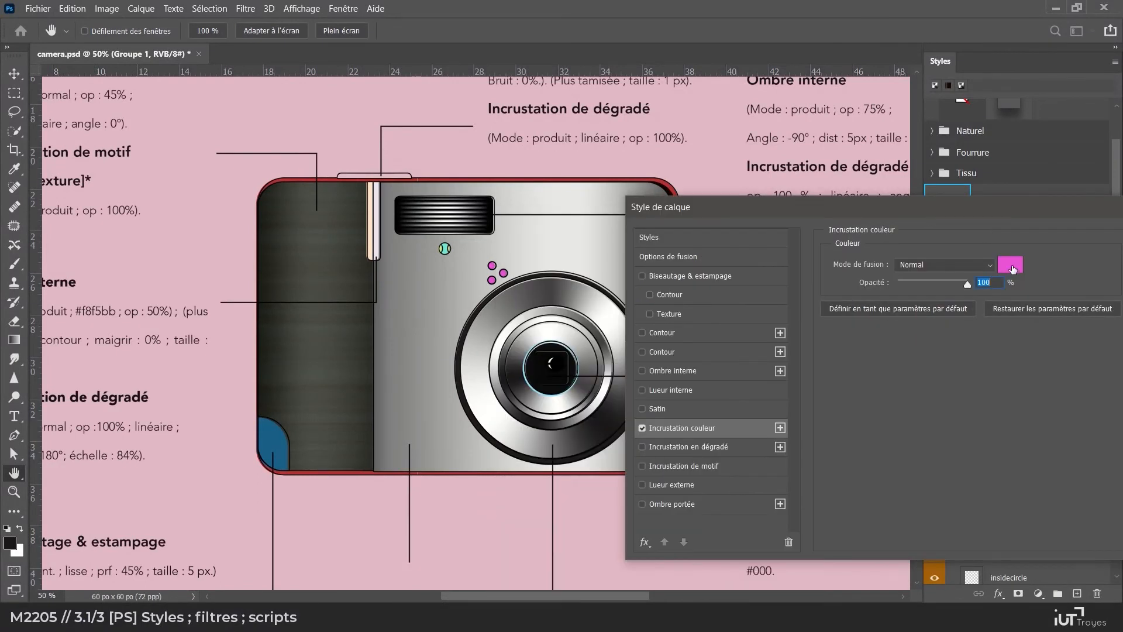
{"action": "left_click", "coordinate": [1013, 269]}
{"action": "left_click", "coordinate": [681, 364]}
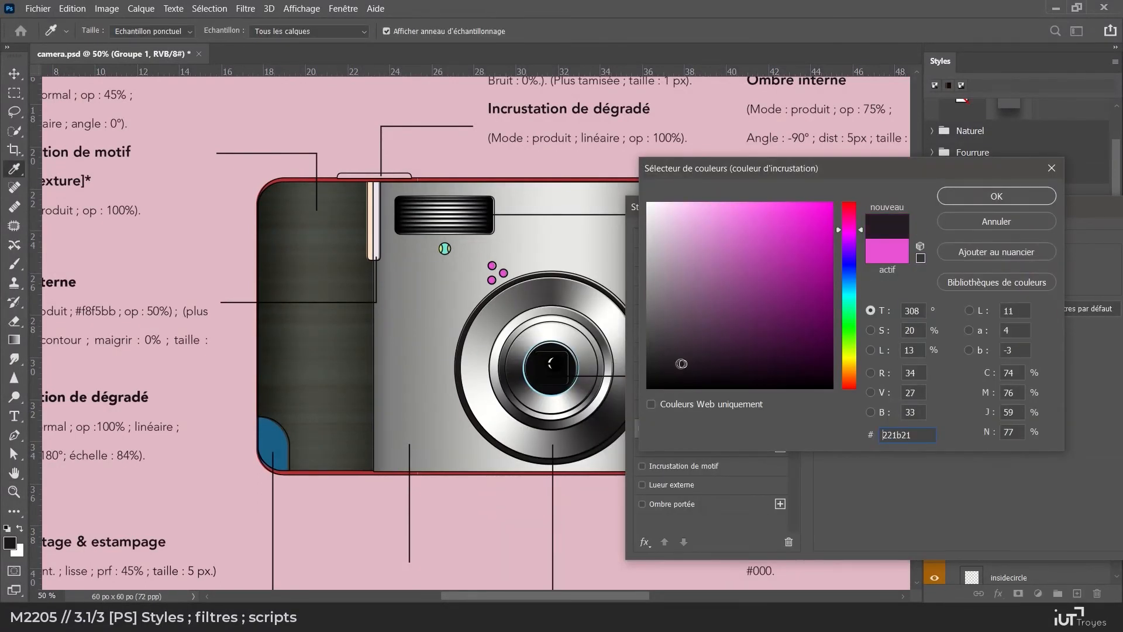